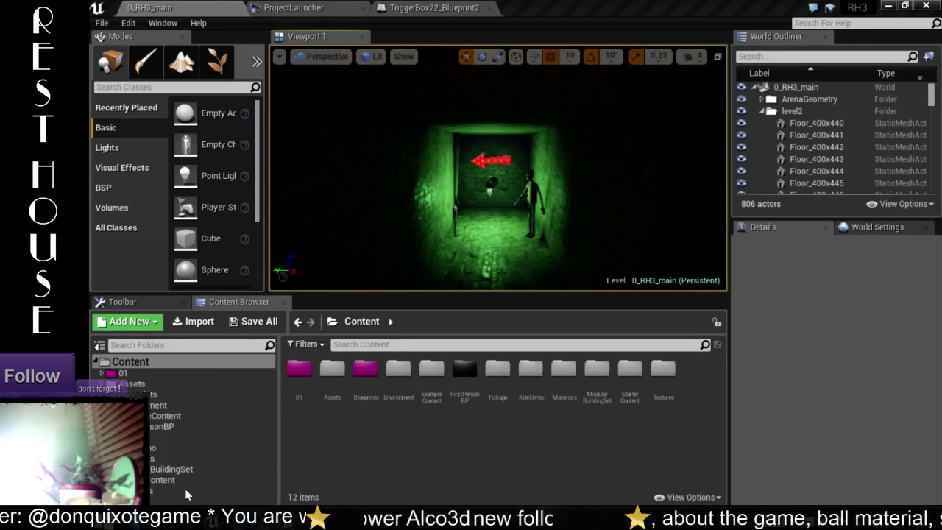
- Bring up Open Broadcaster Software from its taskbar icon's menu
{"action": "mouse_move", "coordinate": [189, 519]}
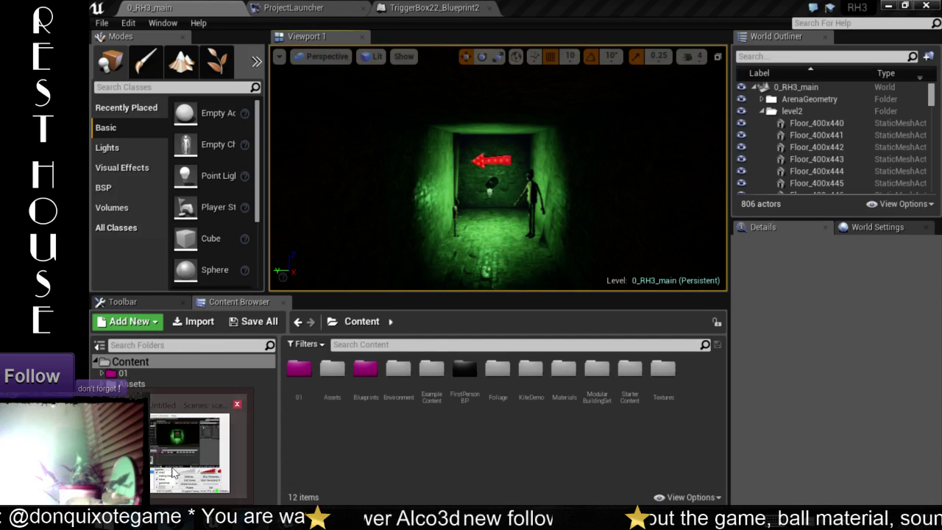
{"action": "right_click", "coordinate": [189, 518]}
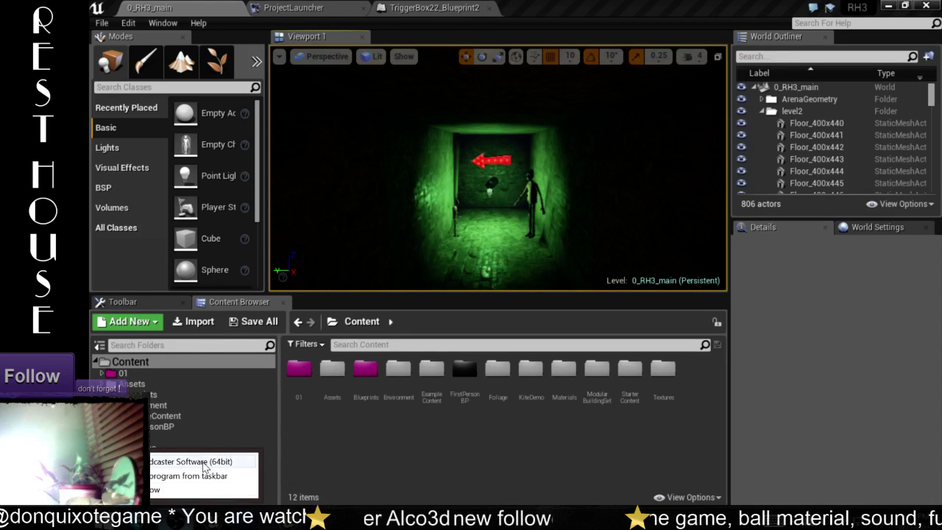
{"action": "left_click", "coordinate": [307, 451]}
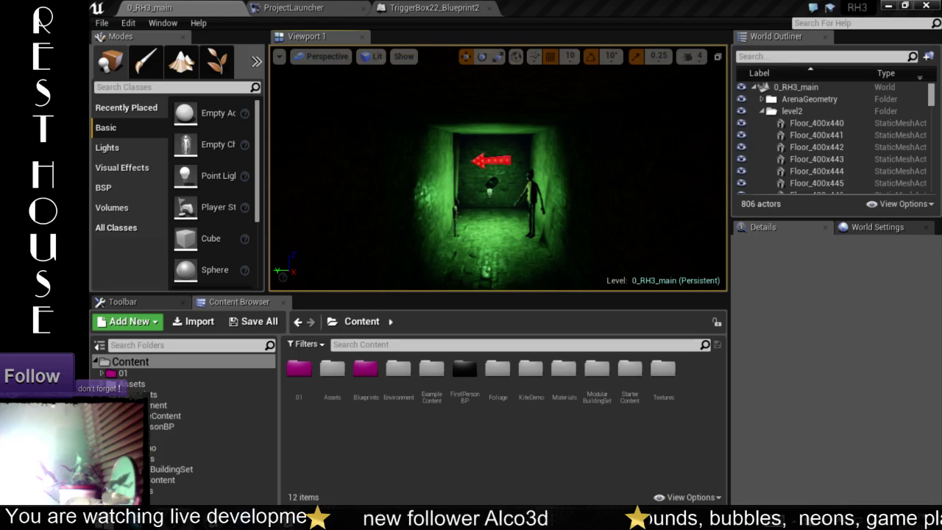
- Apply the changed stream settings, move the Settings window over the editor, and close it
{"action": "left_click", "coordinate": [156, 485]}
{"action": "mouse_move", "coordinate": [137, 47]}
{"action": "left_mouse_down"}
{"action": "mouse_move", "coordinate": [228, 6]}
{"action": "mouse_move", "coordinate": [228, 65]}
{"action": "left_mouse_up"}
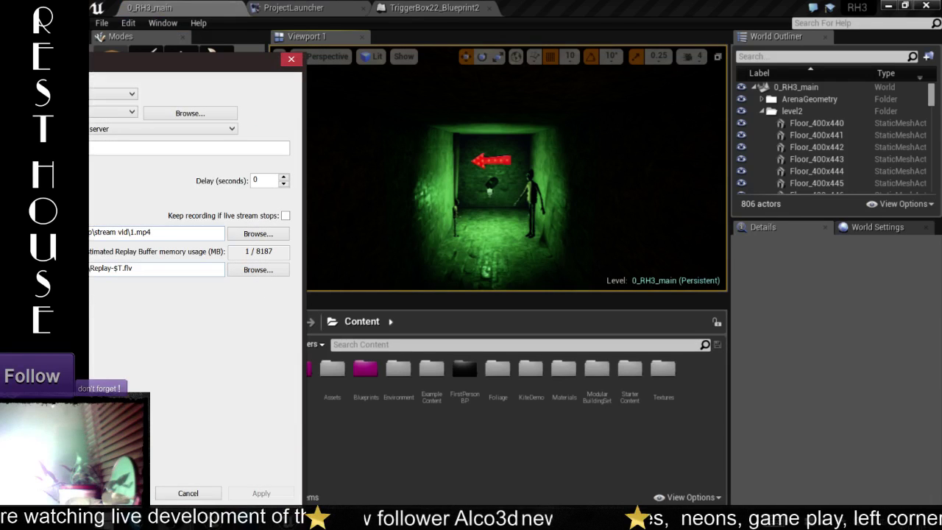
{"action": "key", "text": "Escape"}
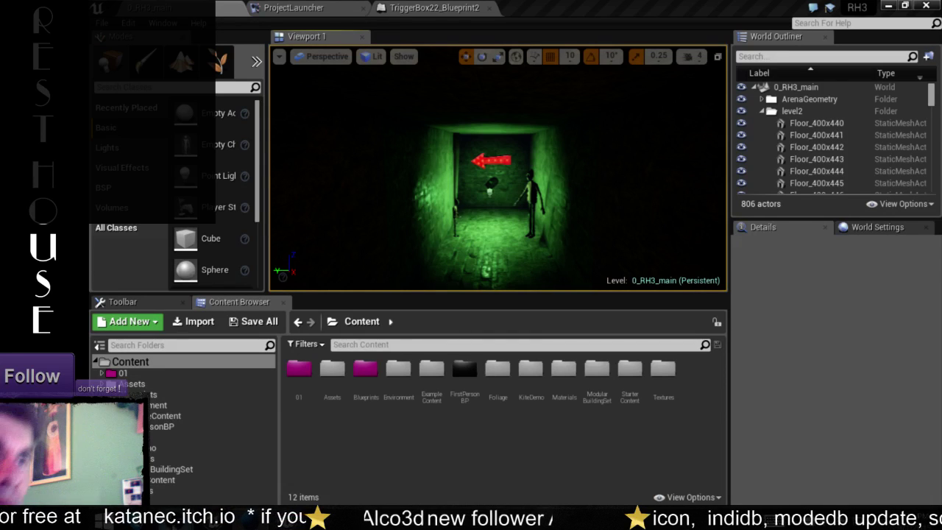
{"action": "mouse_move", "coordinate": [247, 494]}
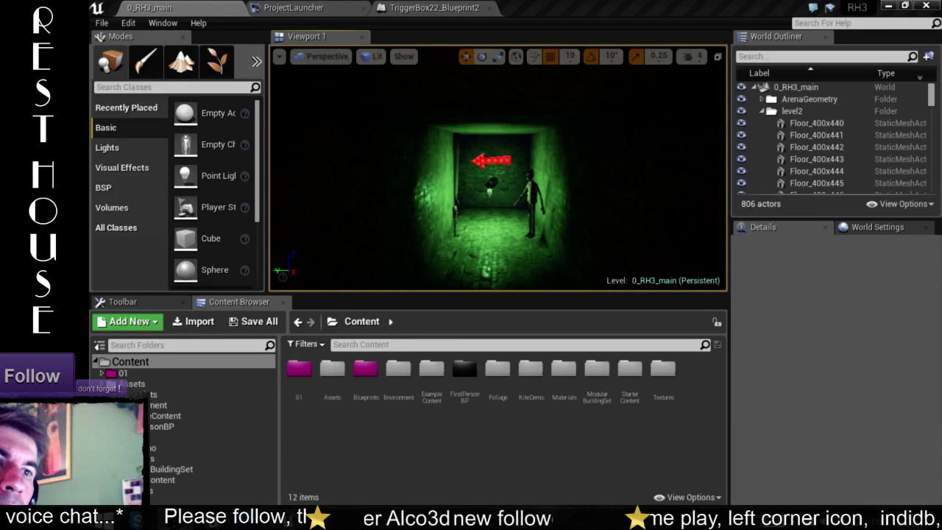
- Jump to camera bookmark 1 in the tavern, fly toward the checkered floor, and go fullscreen with F11
{"action": "mouse_move", "coordinate": [486, 154]}
{"action": "right_mouse_down"}
{"action": "mouse_move", "coordinate": [442, 156]}
{"action": "mouse_move", "coordinate": [456, 169]}
{"action": "mouse_move", "coordinate": [479, 162]}
{"action": "right_mouse_up"}
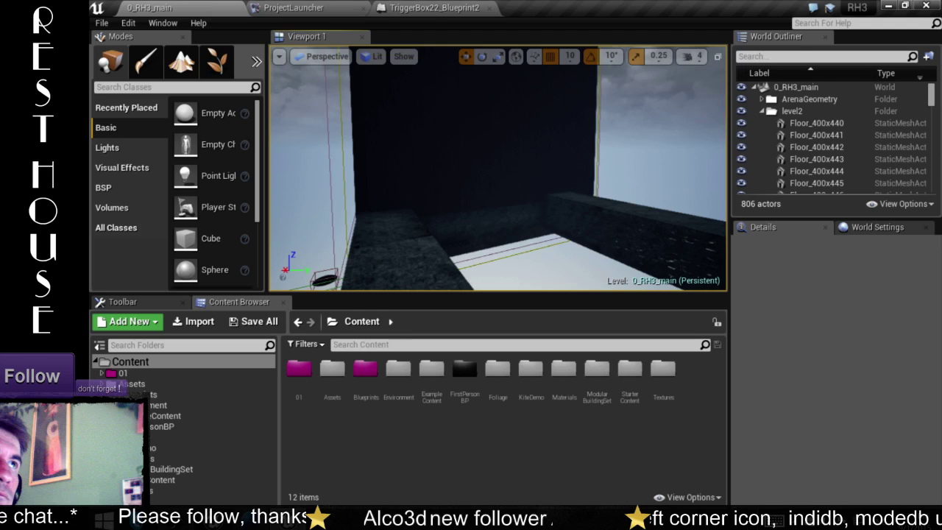
{"action": "key", "text": "1"}
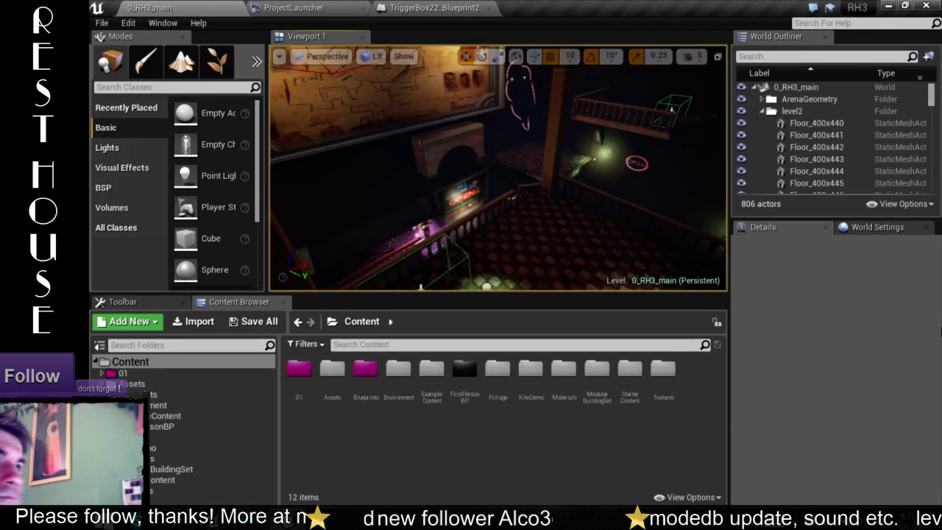
{"action": "right_click_drag", "start_coordinate": [498, 168], "coordinate": [471, 191]}
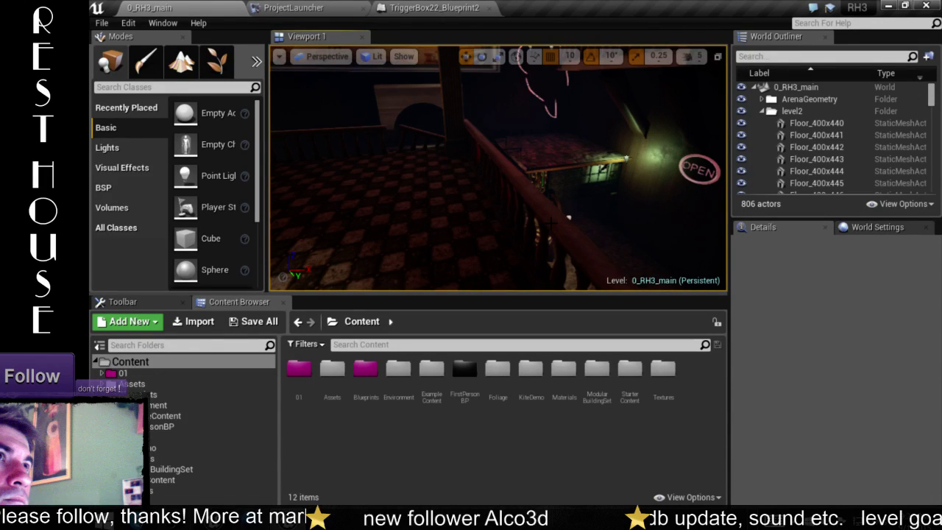
{"action": "key", "text": "F11"}
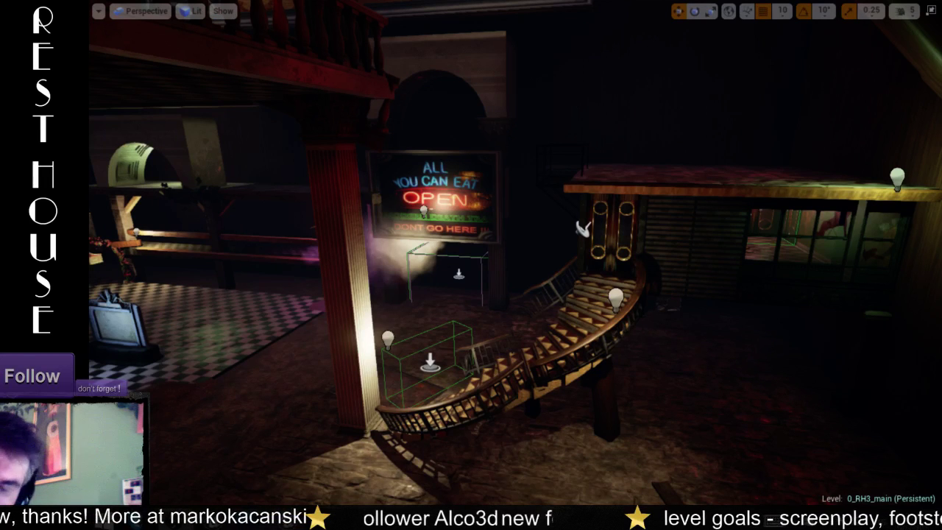
- Bring the OBS Settings window forward, nudge it down, then close it again
{"action": "key", "text": "alt+Tab"}
{"action": "mouse_move", "coordinate": [142, 6]}
{"action": "left_mouse_down"}
{"action": "mouse_move", "coordinate": [153, 71]}
{"action": "mouse_move", "coordinate": [220, 46]}
{"action": "left_mouse_up"}
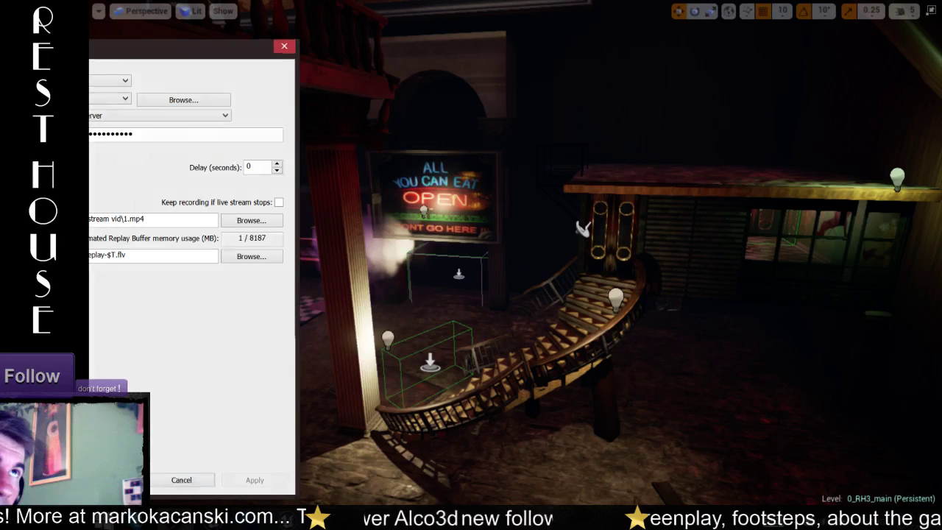
{"action": "key", "text": "Escape"}
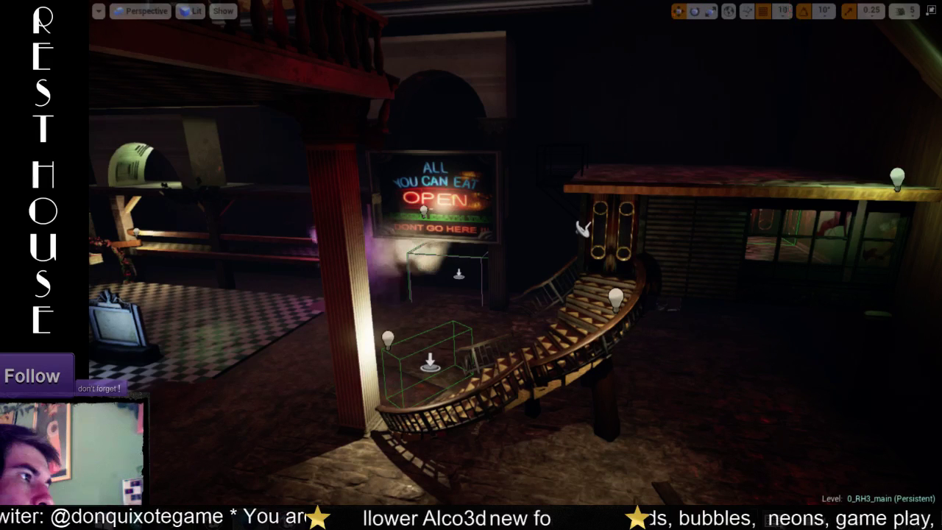
- Open the viewport display options, then jump to camera bookmark 1 overlooking the main hall
{"action": "left_click", "coordinate": [98, 12]}
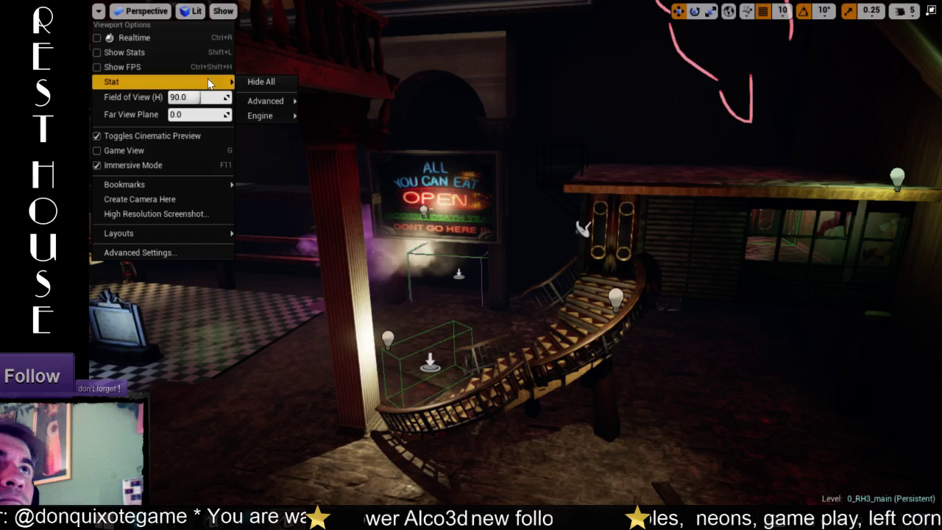
{"action": "key", "text": "1"}
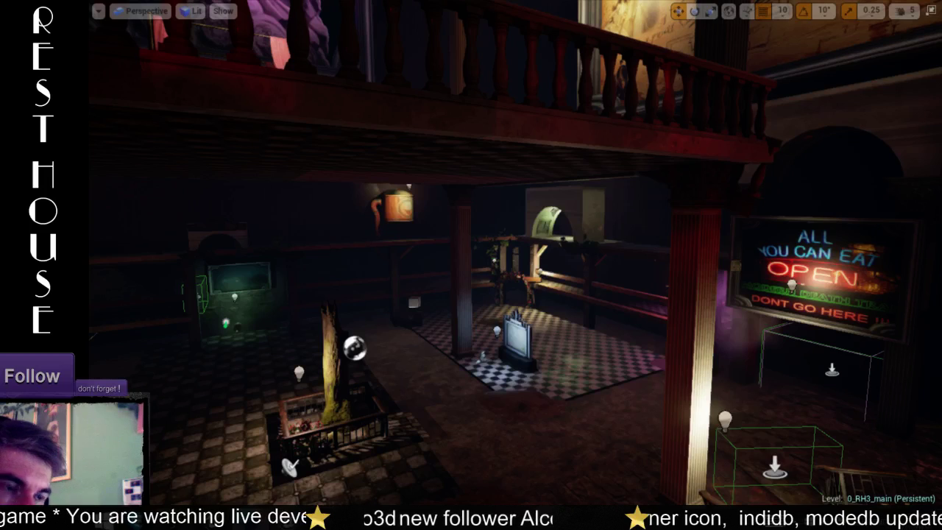
{"action": "key", "text": "alt+Tab"}
{"action": "left_click_drag", "start_coordinate": [638, 126], "coordinate": [468, 123]}
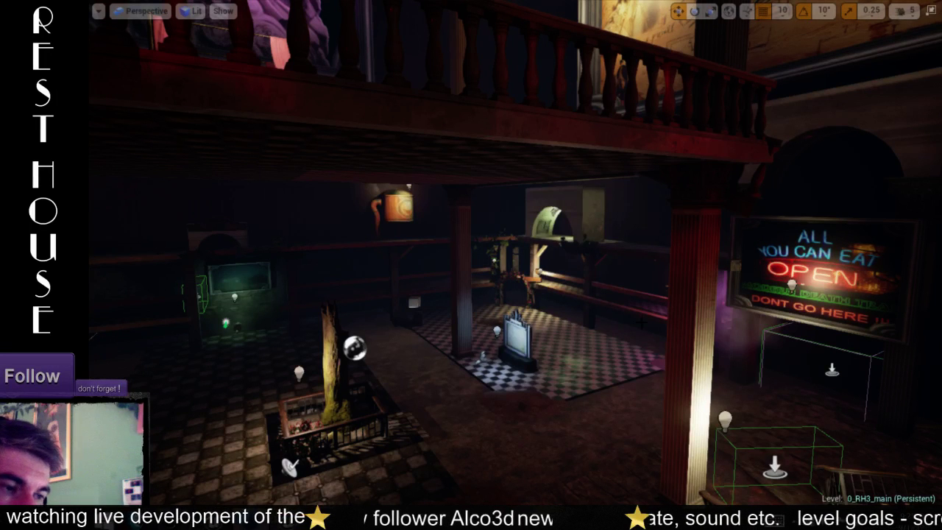
{"action": "mouse_move", "coordinate": [262, 523]}
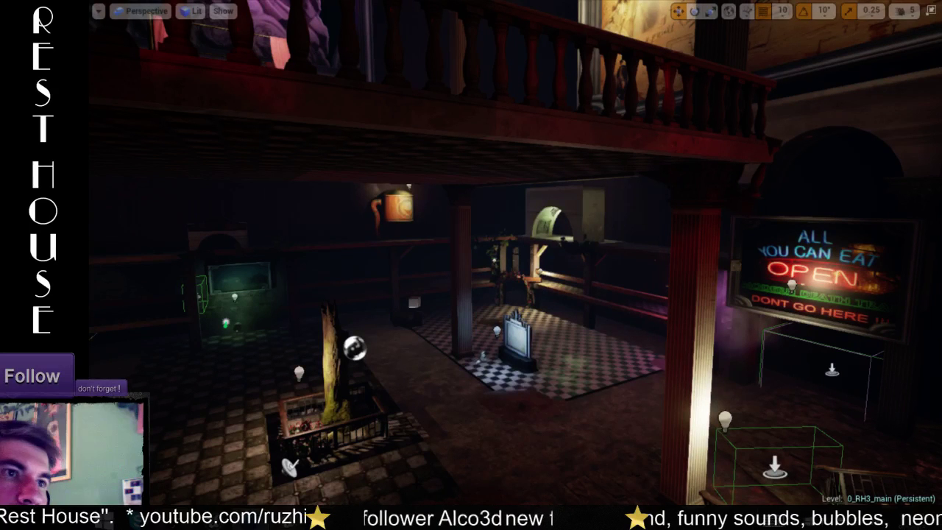
{"action": "mouse_move", "coordinate": [256, 409]}
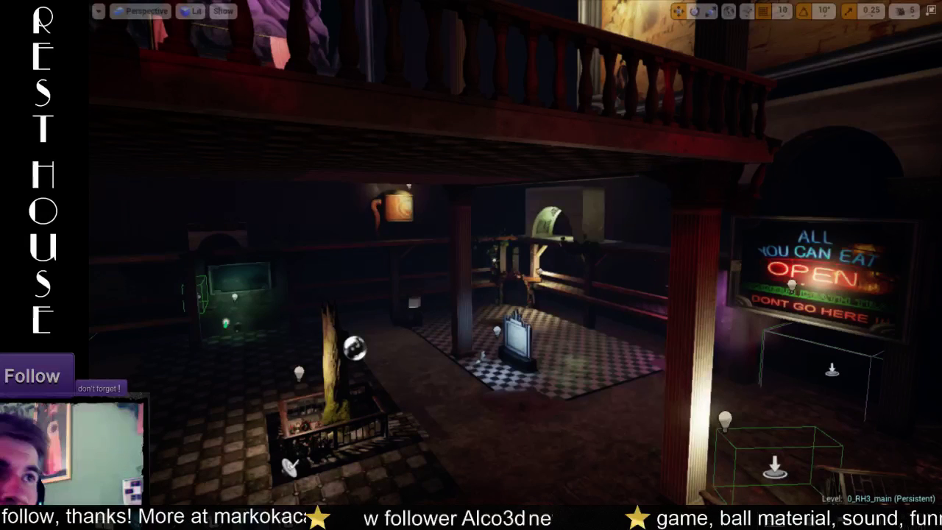
- Bring the 'Rest House Live Stream test' browser forward as a smaller window over the tavern level
{"action": "mouse_move", "coordinate": [220, 519]}
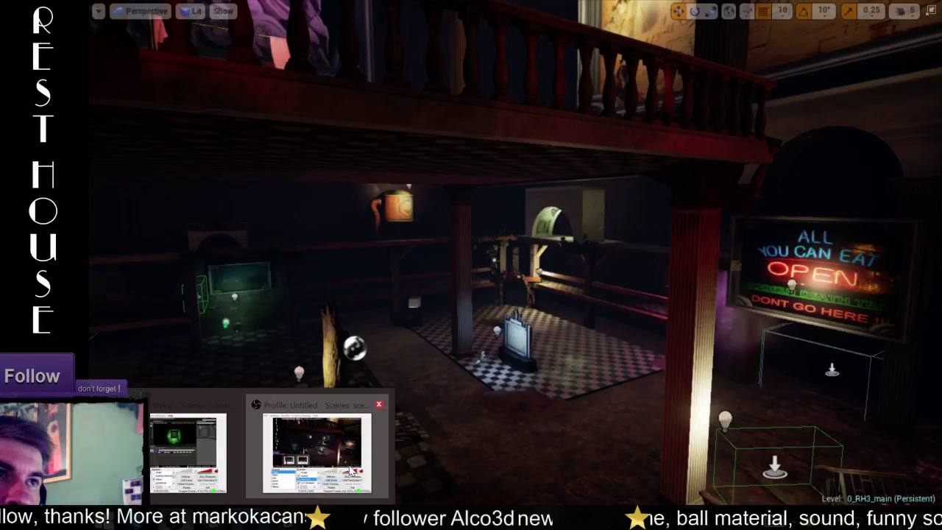
{"action": "mouse_move", "coordinate": [217, 460]}
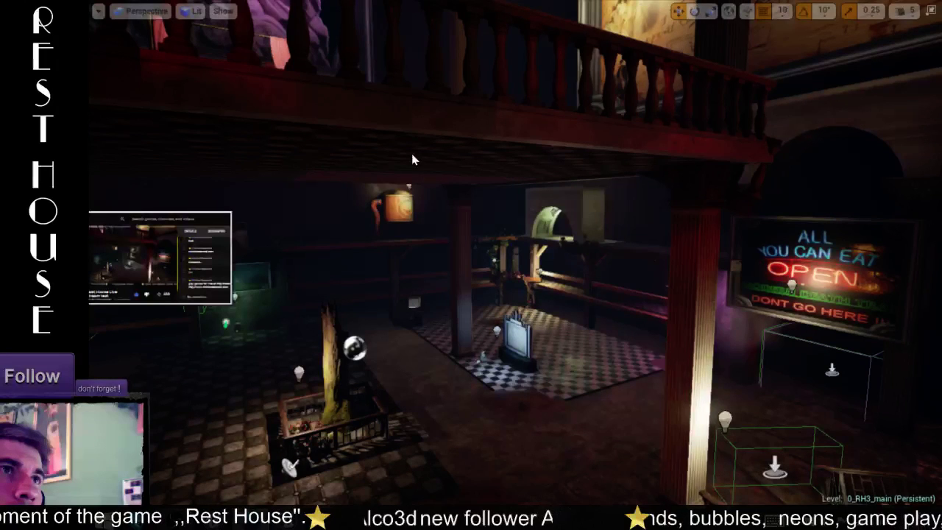
{"action": "key", "text": "alt+Tab"}
{"action": "mouse_move", "coordinate": [502, 2]}
{"action": "left_mouse_down"}
{"action": "mouse_move", "coordinate": [458, 121]}
{"action": "mouse_move", "coordinate": [652, 53]}
{"action": "mouse_move", "coordinate": [648, 38]}
{"action": "left_mouse_up"}
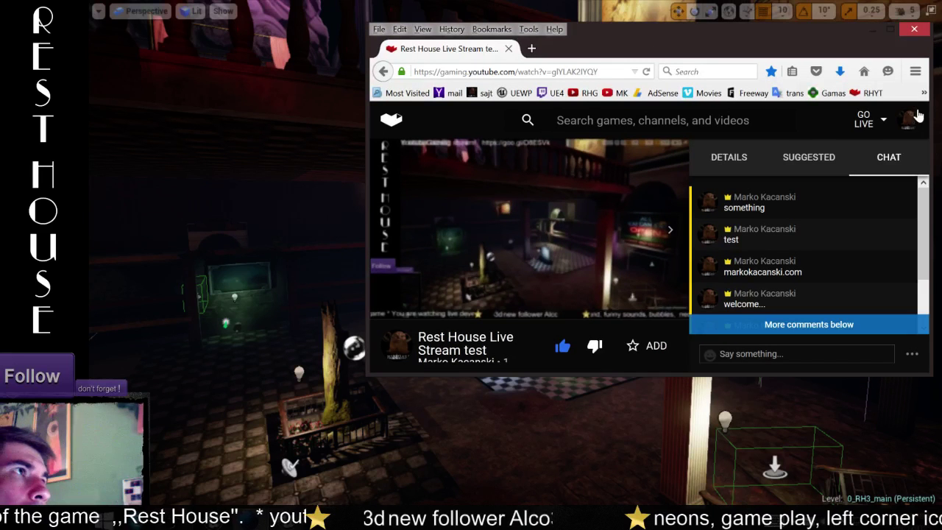
- Jump to the newest live chat messages and hide Firefox's Bookmarks Toolbar
{"action": "left_click", "coordinate": [806, 326]}
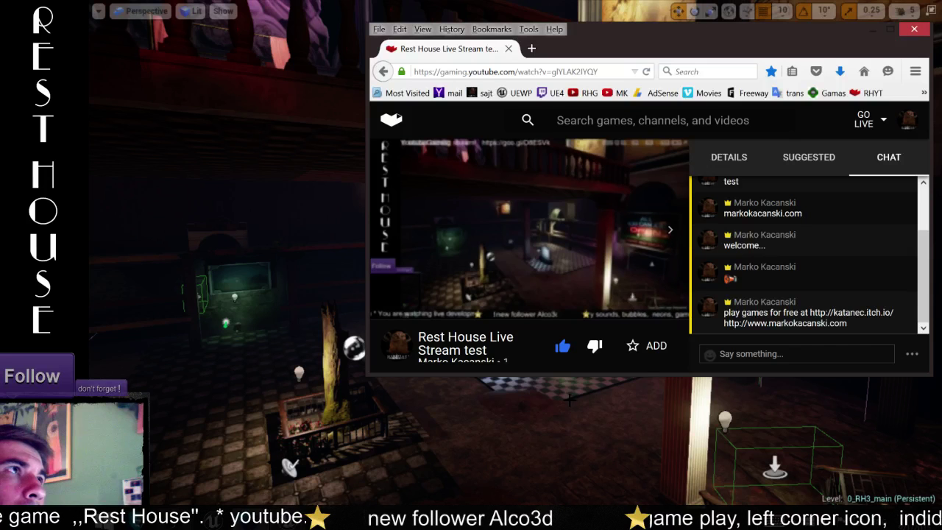
{"action": "right_click", "coordinate": [848, 93]}
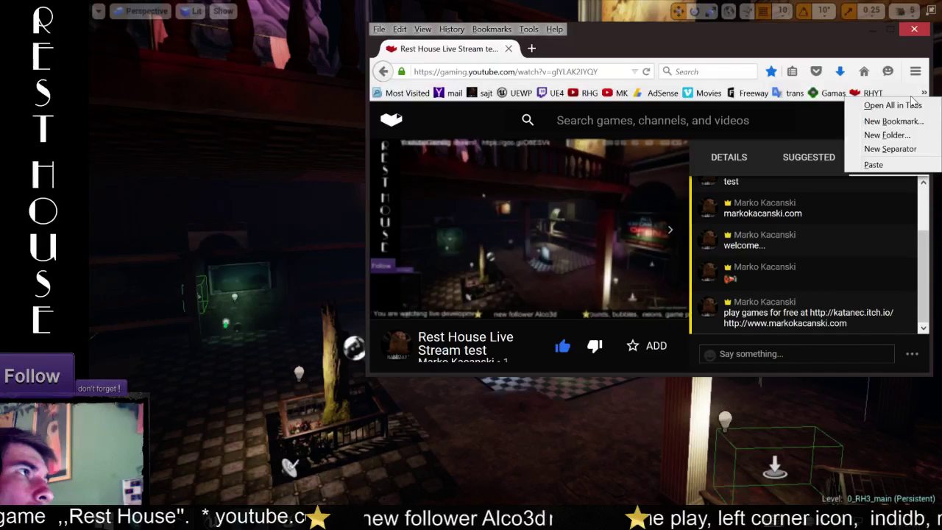
{"action": "right_click", "coordinate": [850, 65]}
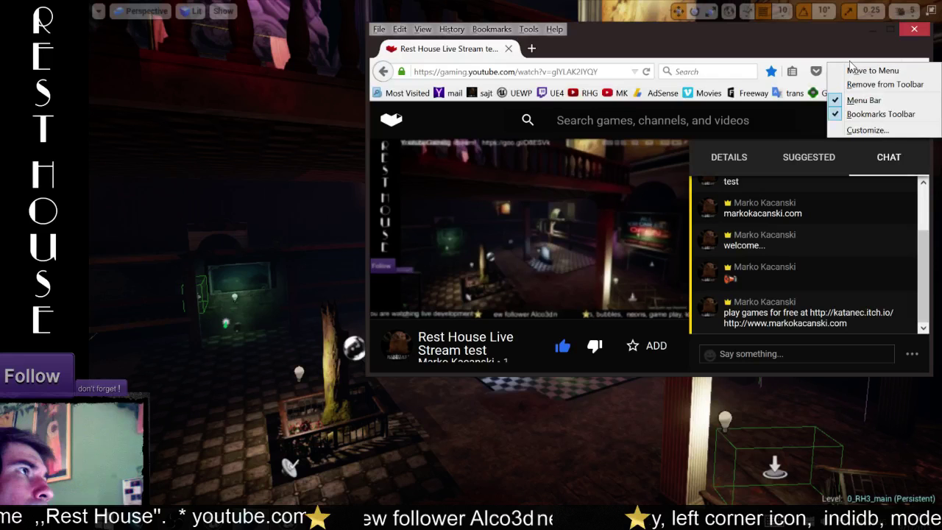
{"action": "left_click", "coordinate": [869, 114]}
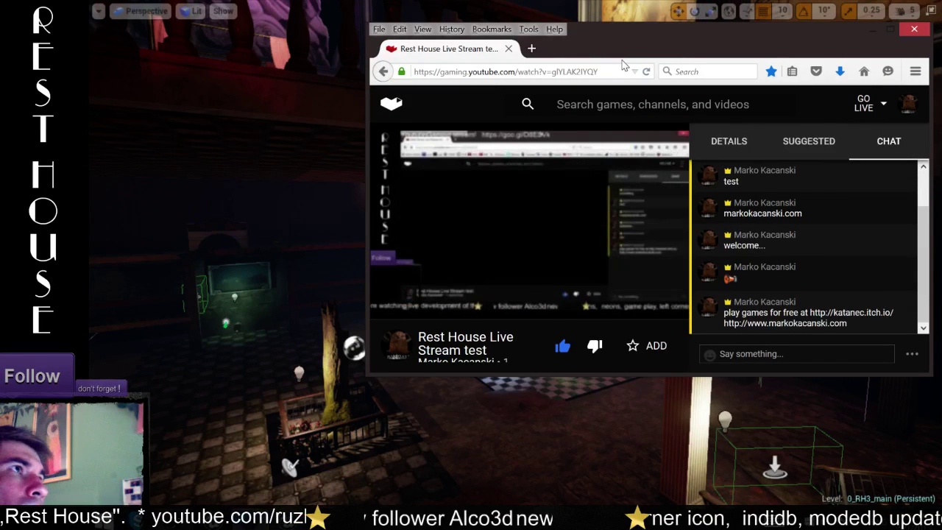
- Hide Firefox's Menu Bar, then preview the Open Broadcaster Software windows from the taskbar
{"action": "left_click", "coordinate": [658, 99]}
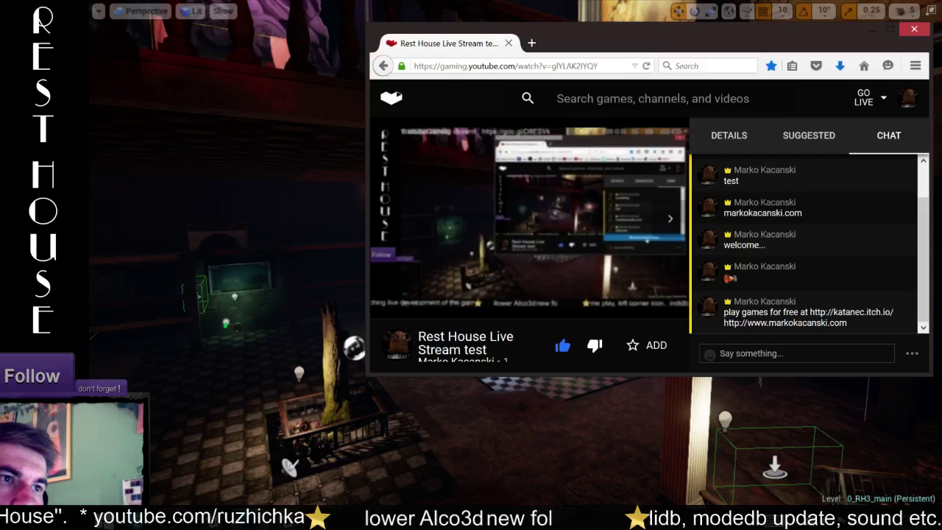
{"action": "mouse_move", "coordinate": [444, 310]}
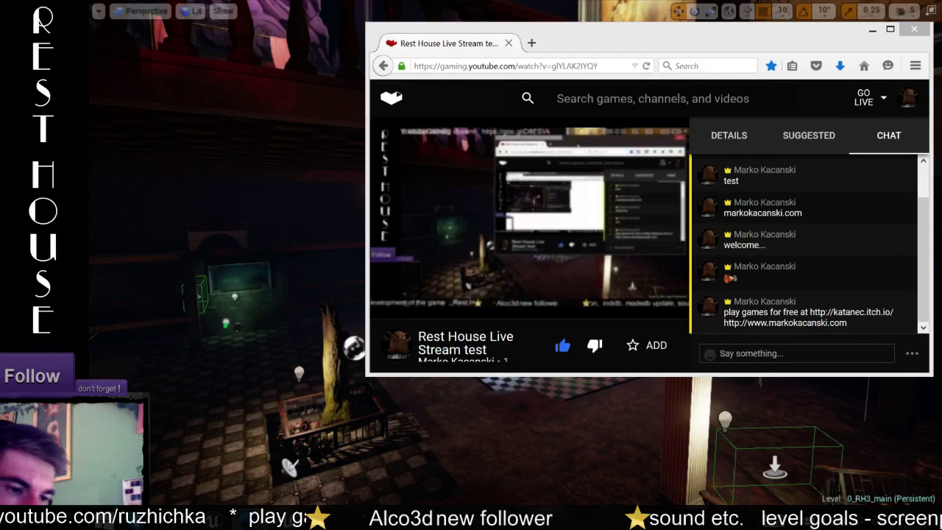
{"action": "mouse_move", "coordinate": [260, 519]}
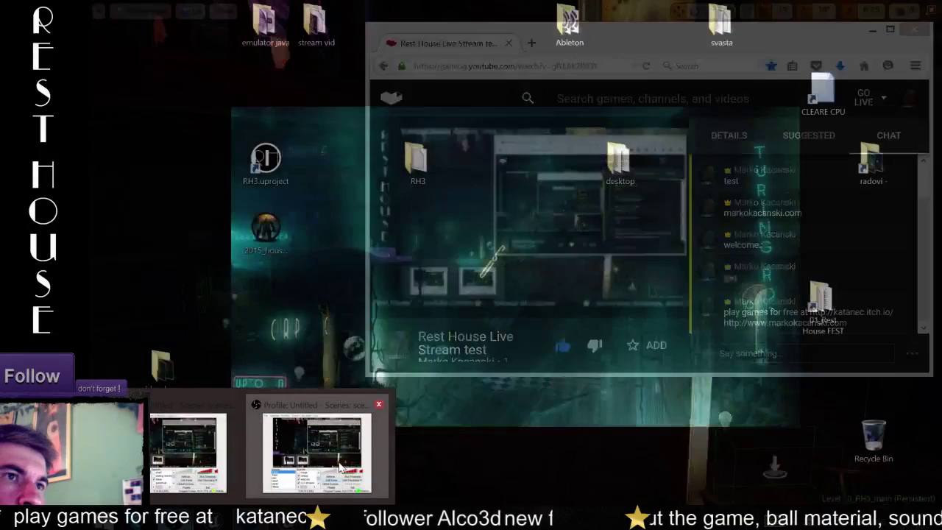
{"action": "mouse_move", "coordinate": [340, 467]}
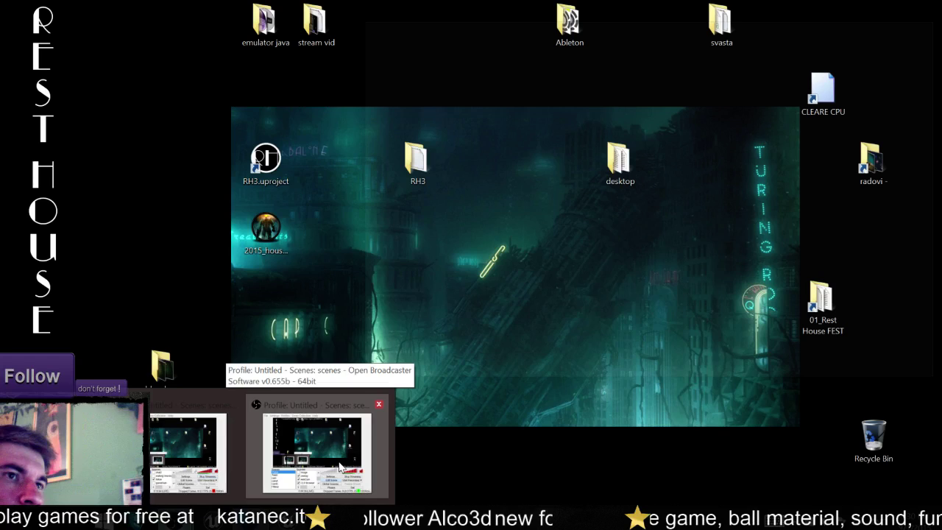
- Click away from the taskbar thumbnail to end the Aero Peek desktop preview
{"action": "left_click", "coordinate": [340, 468]}
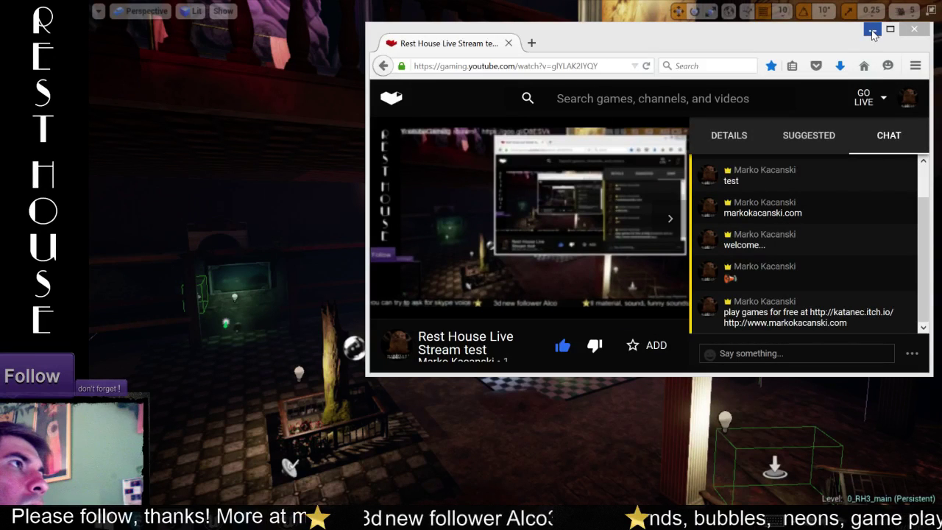
- Minimize the stream browser window, then preview the OBS windows from the taskbar
{"action": "left_click", "coordinate": [872, 31]}
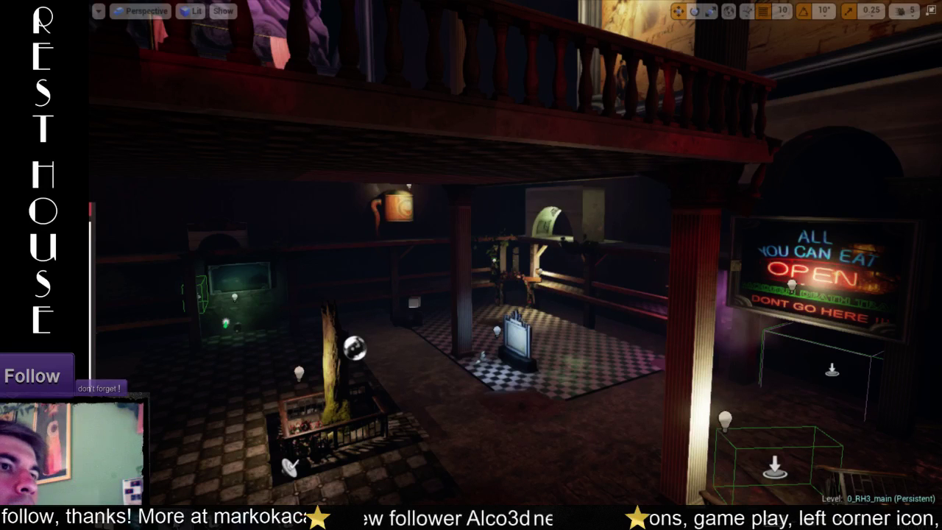
{"action": "mouse_move", "coordinate": [295, 521]}
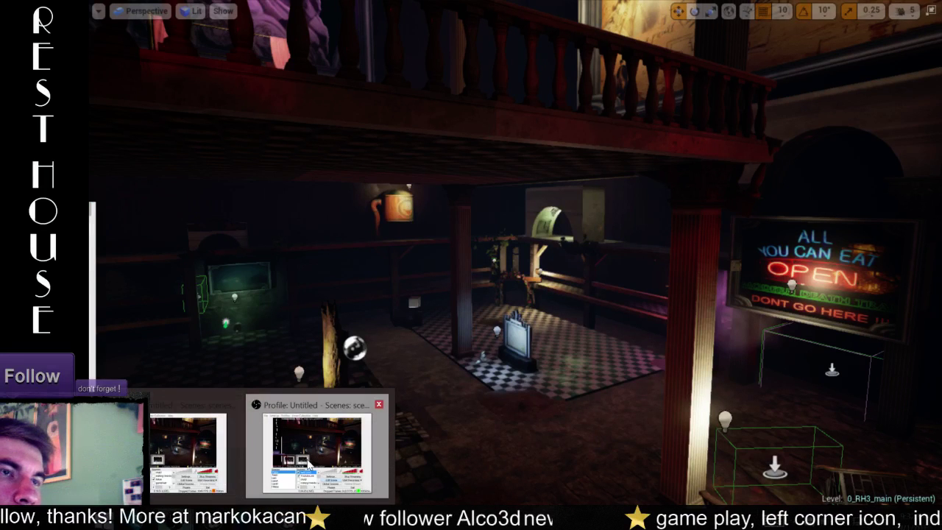
{"action": "mouse_move", "coordinate": [309, 465]}
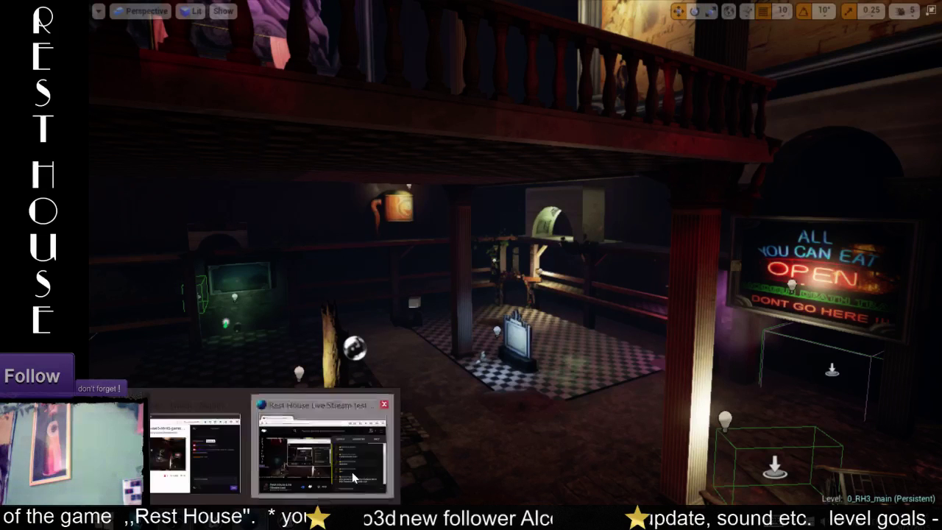
- Restore the YouTube Gaming live stream window from its taskbar thumbnail, then switch windows with Alt+Tab
{"action": "left_click", "coordinate": [352, 472]}
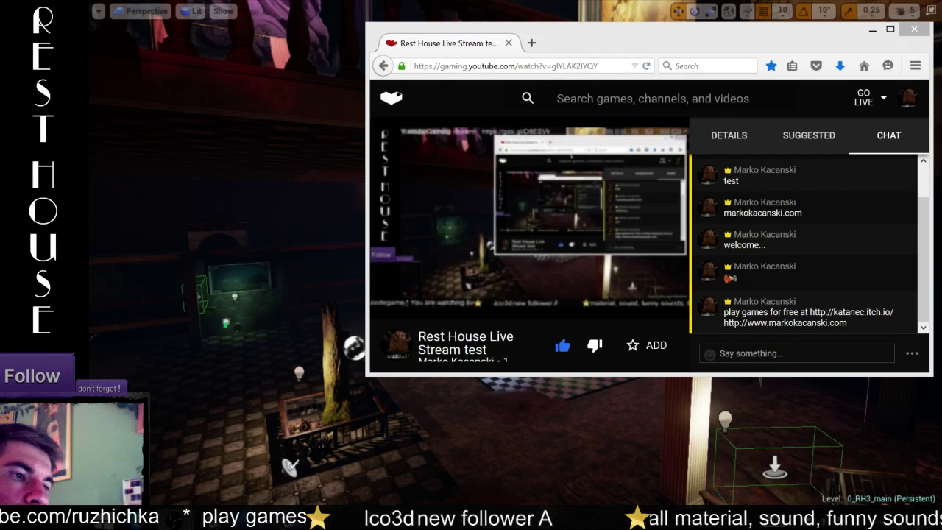
{"action": "key", "text": "alt+Tab"}
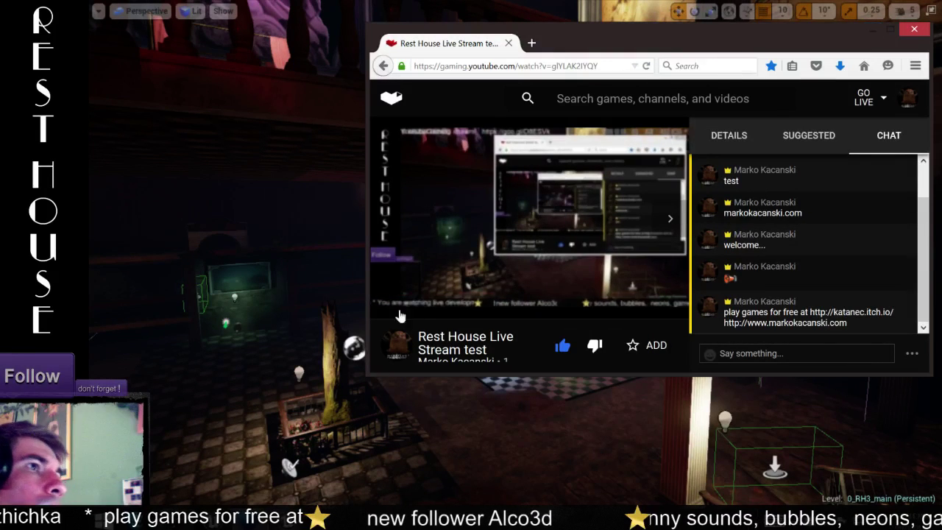
{"action": "left_click", "coordinate": [870, 20]}
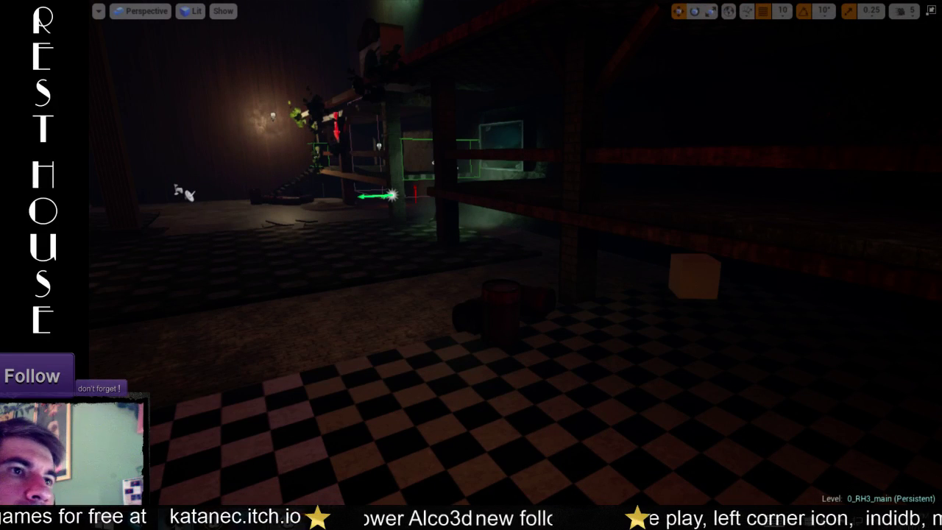
{"action": "mouse_move", "coordinate": [270, 520]}
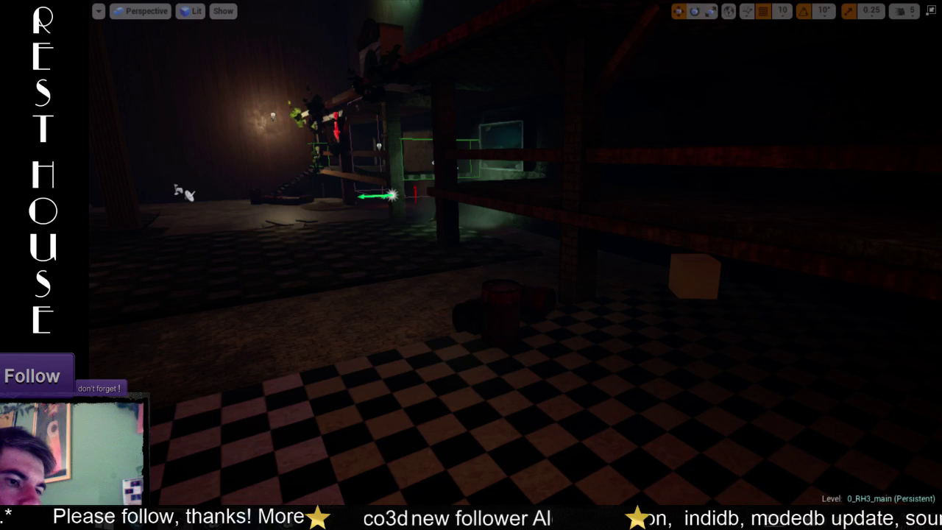
{"action": "left_click", "coordinate": [375, 431]}
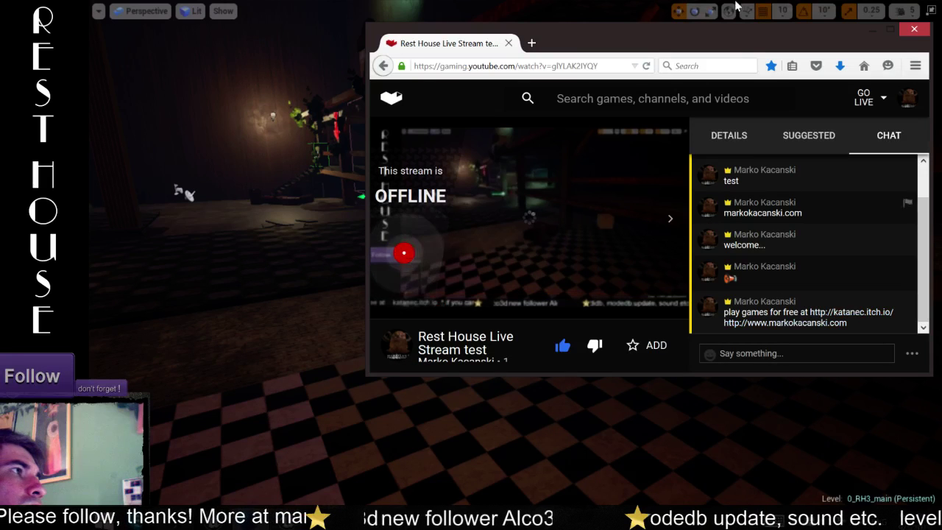
{"action": "mouse_move", "coordinate": [728, 37]}
{"action": "left_mouse_down"}
{"action": "mouse_move", "coordinate": [23, 67]}
{"action": "mouse_move", "coordinate": [0, 295]}
{"action": "left_mouse_up"}
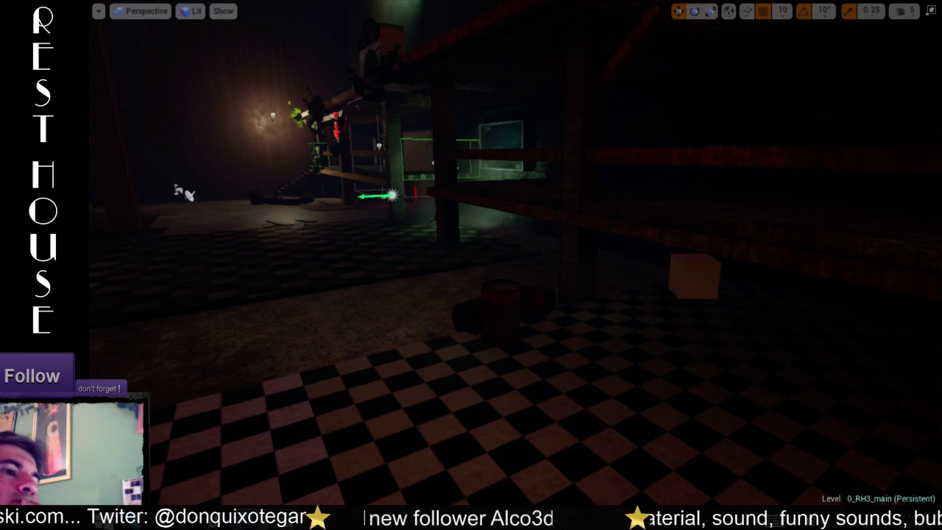
- Fly the viewport camera into the pillared hall, then back to reveal the staircase
{"action": "mouse_move", "coordinate": [471, 265]}
{"action": "right_mouse_down"}
{"action": "mouse_move", "coordinate": [515, 250]}
{"action": "mouse_move", "coordinate": [441, 265]}
{"action": "right_mouse_up"}
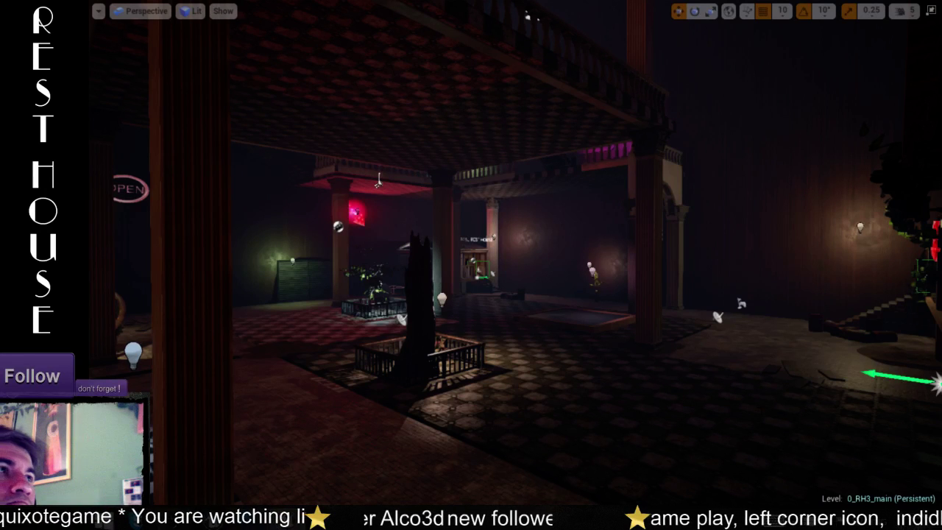
{"action": "key", "text": "s"}
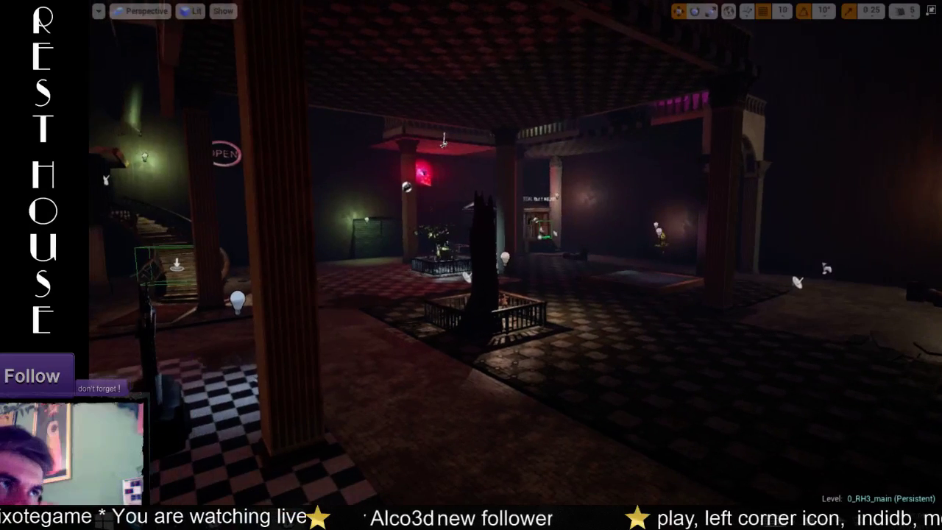
{"action": "key", "text": "a"}
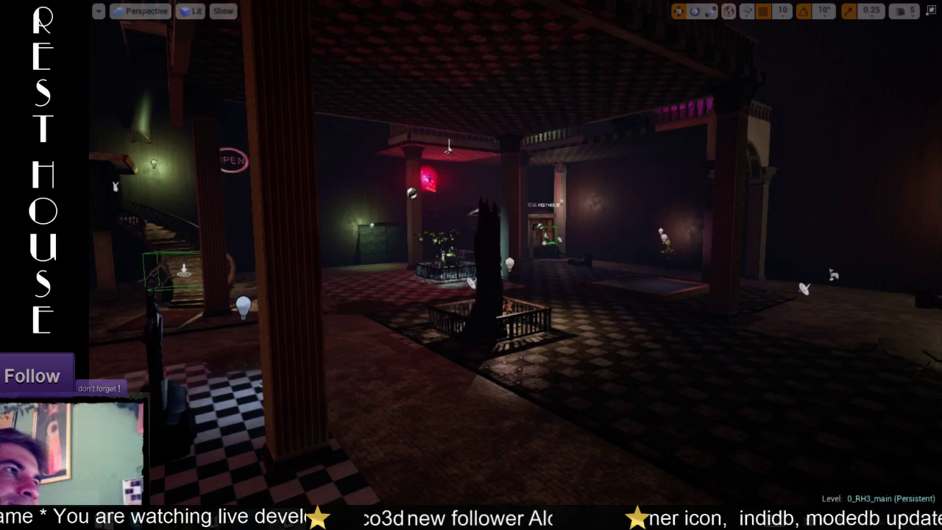
{"action": "key", "text": "d"}
{"action": "key", "text": "a"}
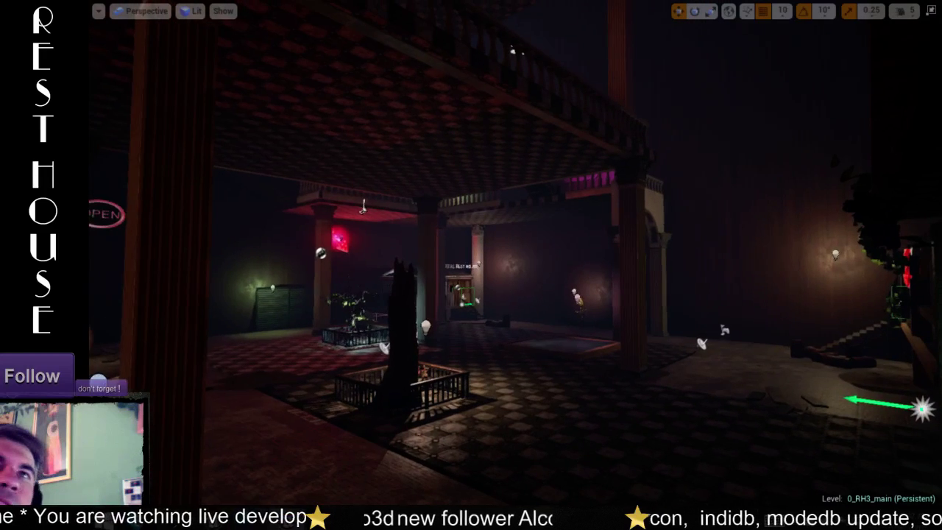
- Turn the view toward the fluted column and balcony railing, then bring Firefox forward
{"action": "right_click_drag", "start_coordinate": [471, 264], "coordinate": [575, 258]}
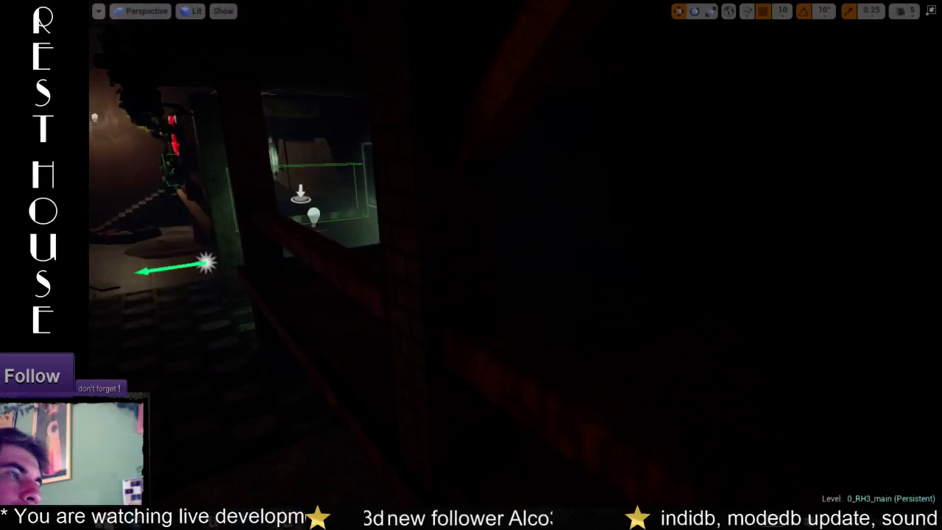
{"action": "right_click_drag", "start_coordinate": [471, 265], "coordinate": [589, 251]}
{"action": "right_click_drag", "start_coordinate": [471, 265], "coordinate": [516, 309]}
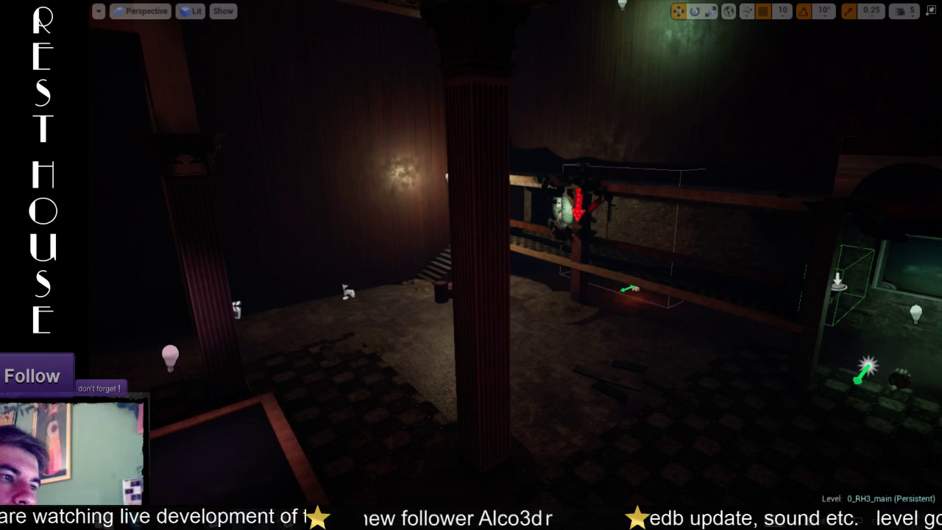
{"action": "key", "text": "alt+Tab"}
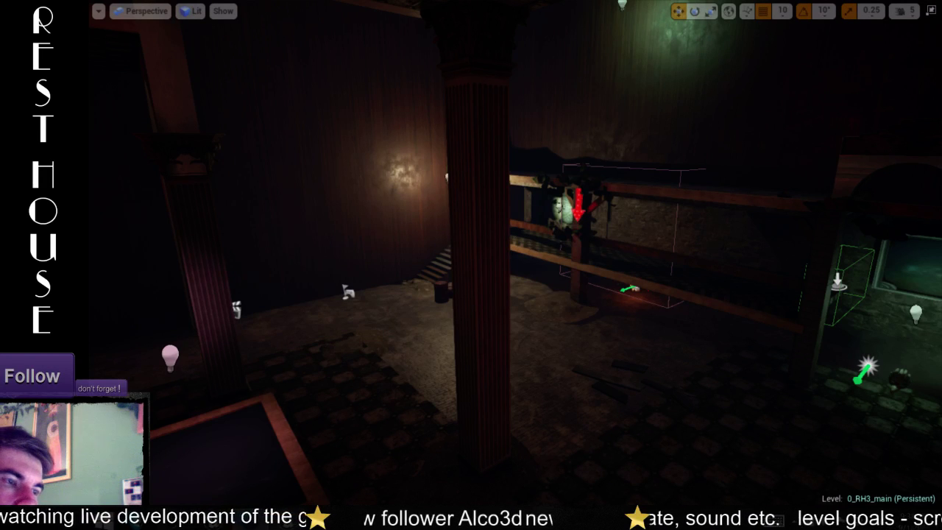
{"action": "key", "text": "alt+Tab"}
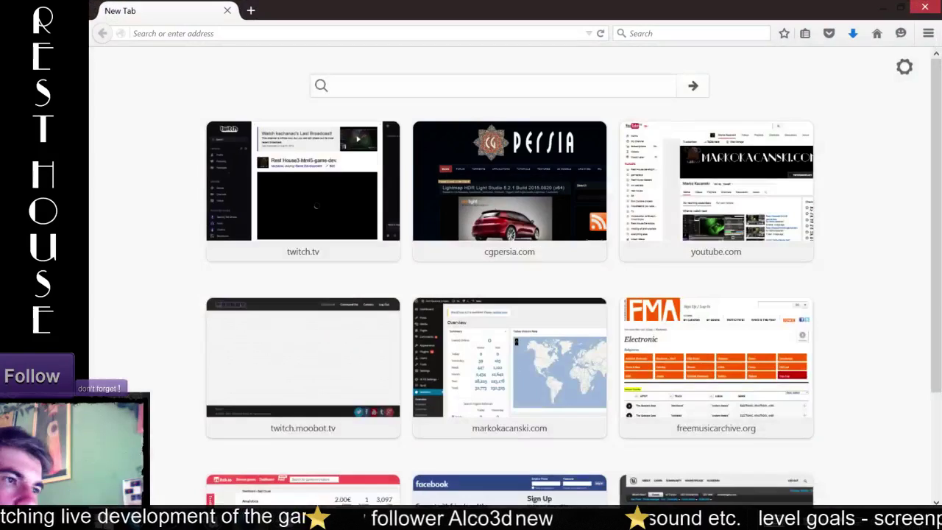
- Shrink Firefox to a smaller window and search Google for 'split streams'
{"action": "left_click_drag", "start_coordinate": [461, 11], "coordinate": [456, 225]}
{"action": "left_click", "coordinate": [509, 242]}
{"action": "type", "text": "split streams"}
{"action": "key", "text": "Return"}
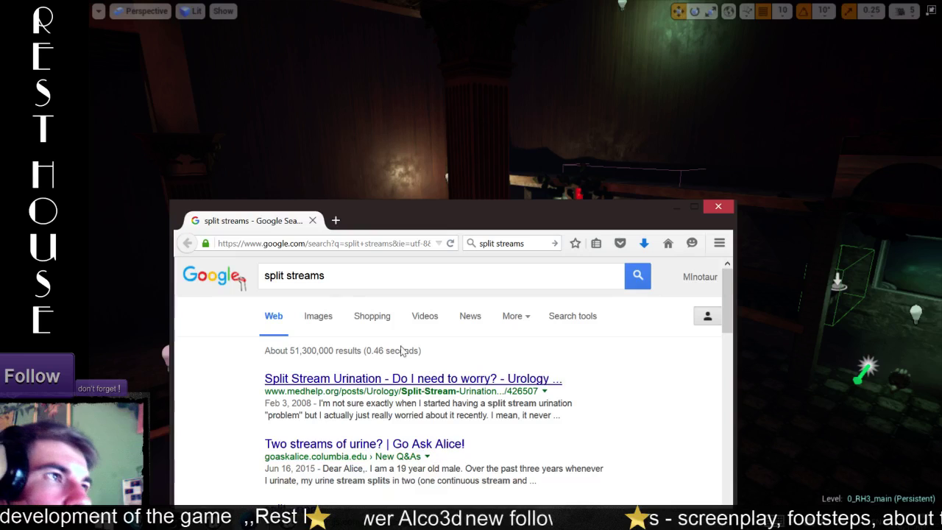
- Refine the Google query to 'split stream twitch and youtube'
{"action": "left_click", "coordinate": [337, 279]}
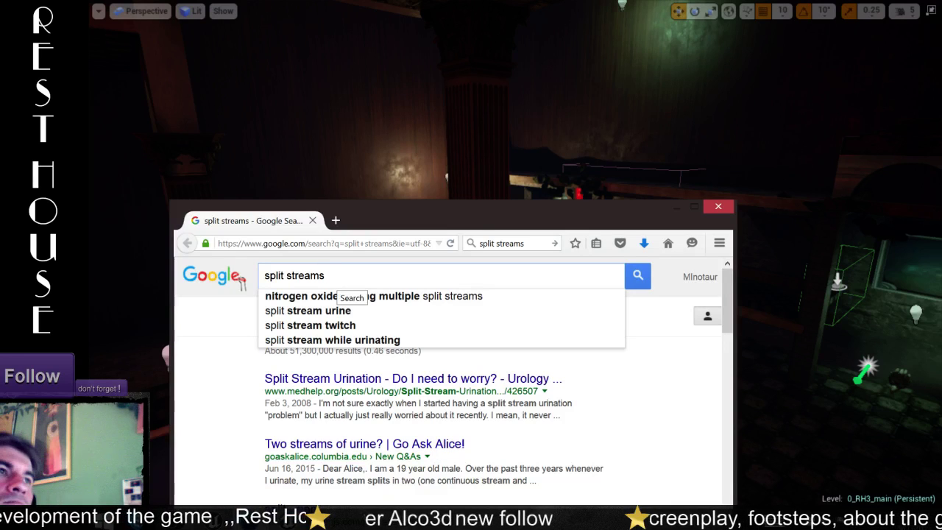
{"action": "left_click", "coordinate": [340, 327]}
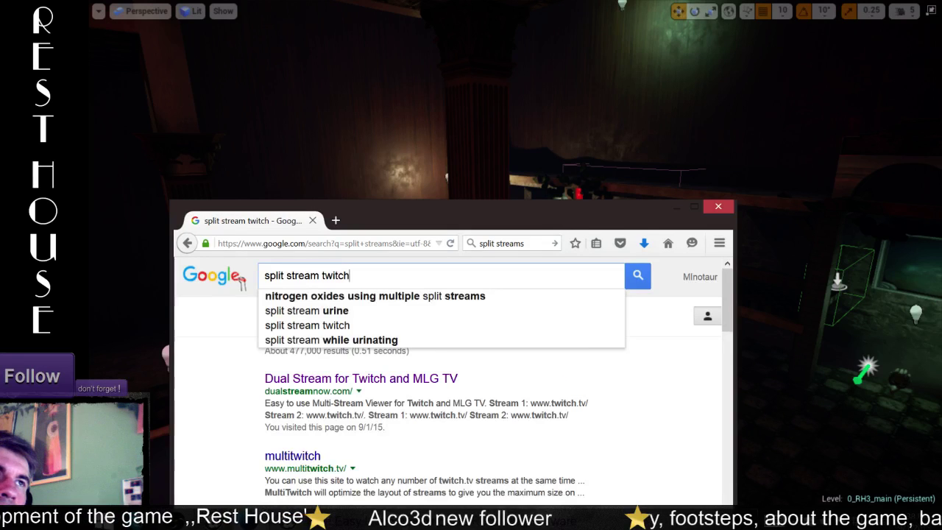
{"action": "type", "text": "and youtube"}
{"action": "key", "text": "Return"}
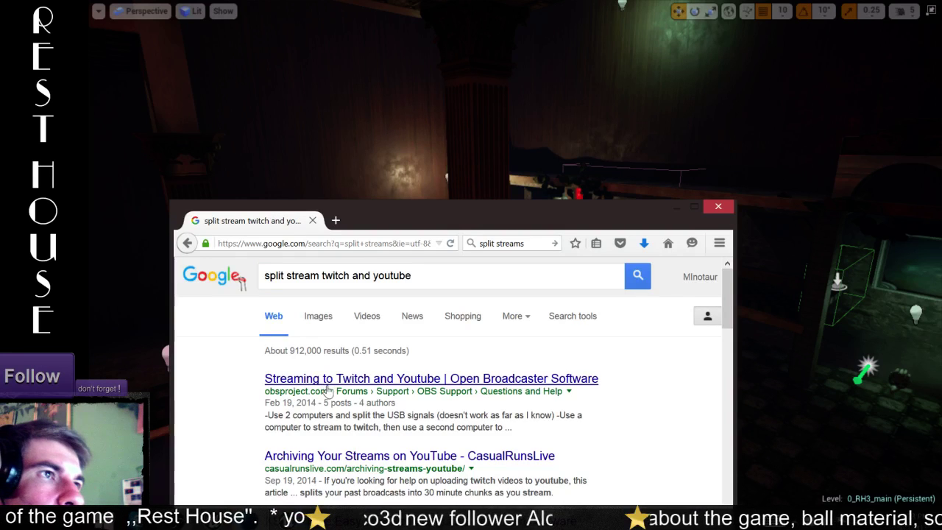
- Open the OBS forum thread in a new tab and the Archiving Your Streams article
{"action": "right_click", "coordinate": [357, 383]}
{"action": "left_click", "coordinate": [360, 385]}
{"action": "scroll", "coordinate": [294, 388], "scroll_direction": "down", "scroll_amount": 2}
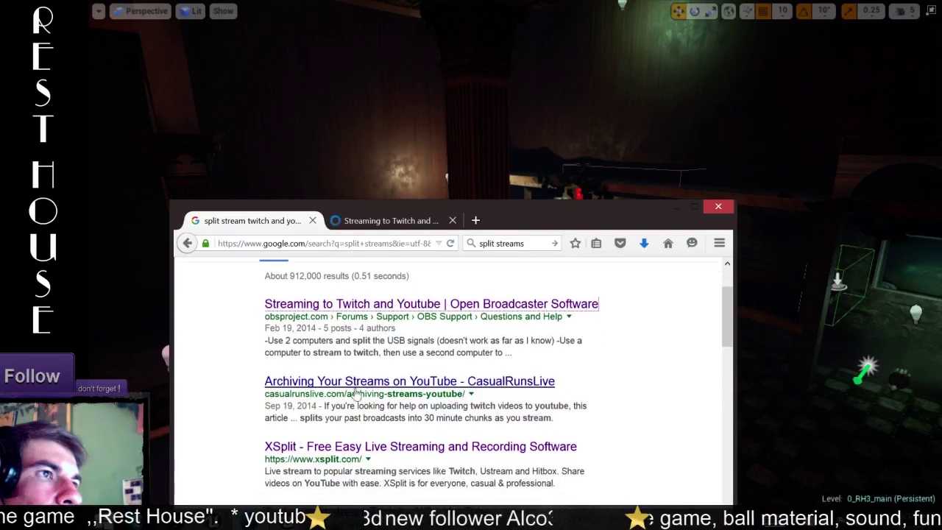
{"action": "left_click", "coordinate": [297, 385]}
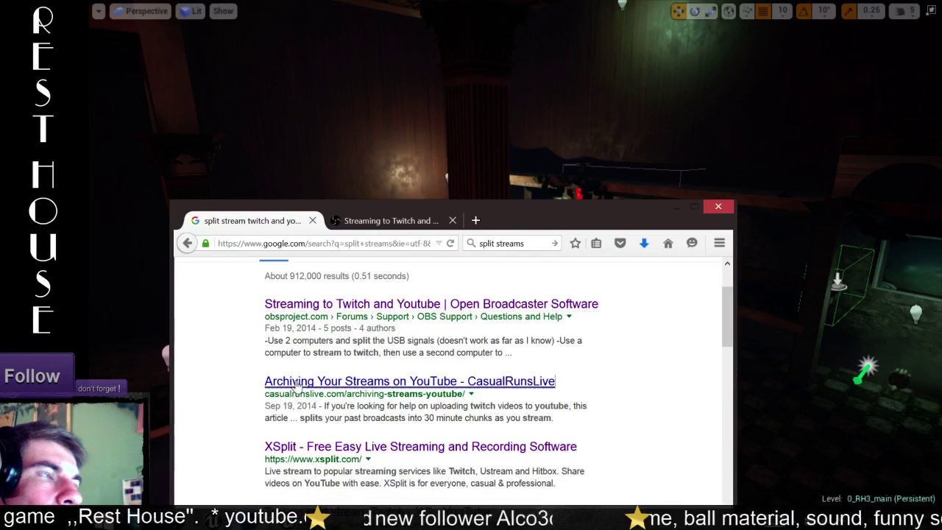
- Read the forum thread, highlighting the ideas of two programs on one computer and splitting USB signals
{"action": "left_click", "coordinate": [339, 219]}
{"action": "scroll", "coordinate": [471, 433], "scroll_direction": "down", "scroll_amount": 5}
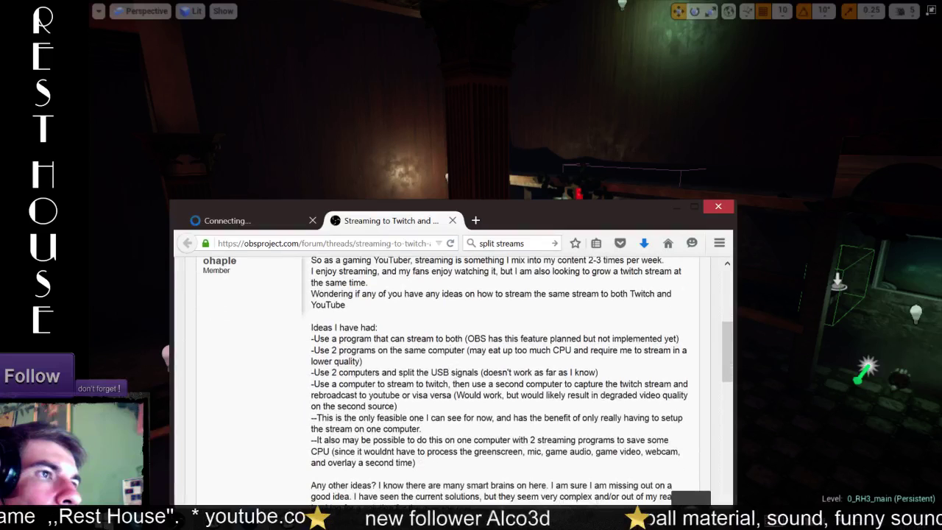
{"action": "left_click_drag", "start_coordinate": [418, 339], "coordinate": [344, 339]}
{"action": "left_click", "coordinate": [345, 338]}
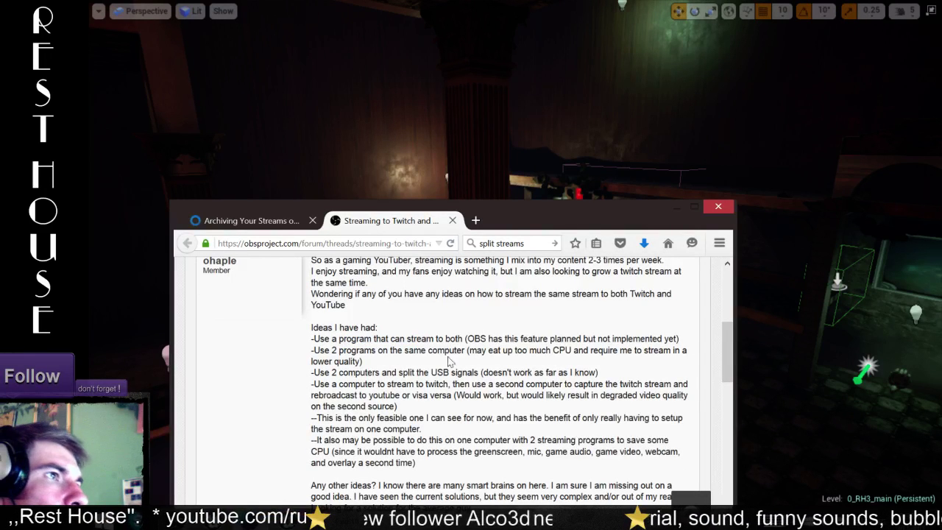
{"action": "left_click_drag", "start_coordinate": [479, 339], "coordinate": [596, 338]}
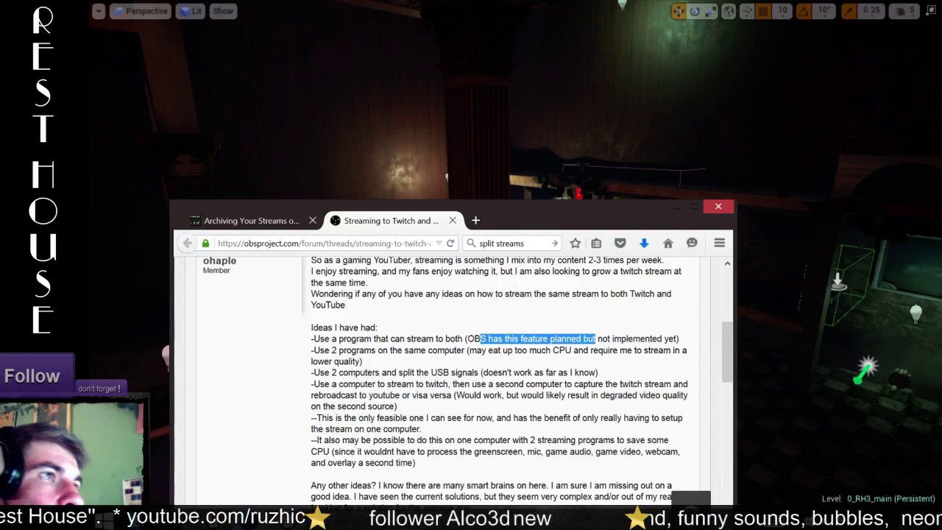
{"action": "left_click_drag", "start_coordinate": [320, 351], "coordinate": [429, 350]}
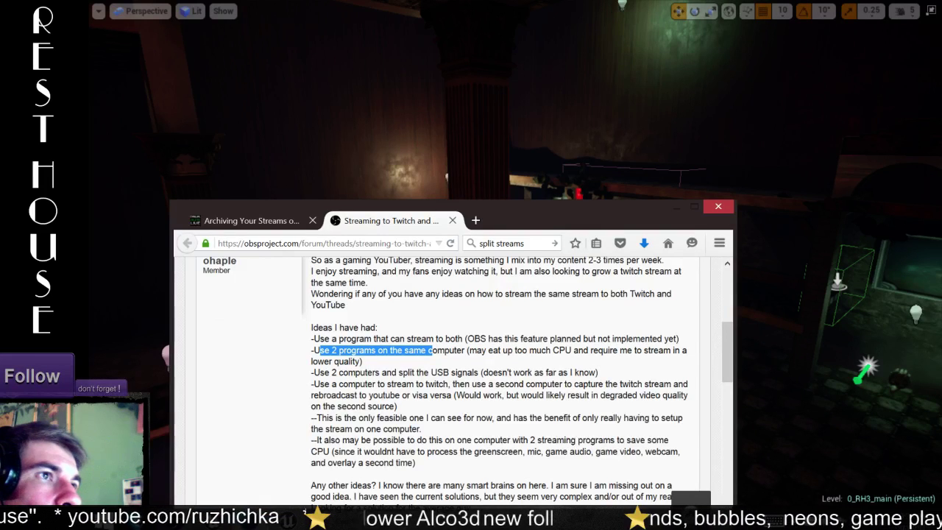
{"action": "mouse_move", "coordinate": [313, 372]}
{"action": "left_mouse_down"}
{"action": "mouse_move", "coordinate": [503, 373]}
{"action": "mouse_move", "coordinate": [477, 372]}
{"action": "left_mouse_up"}
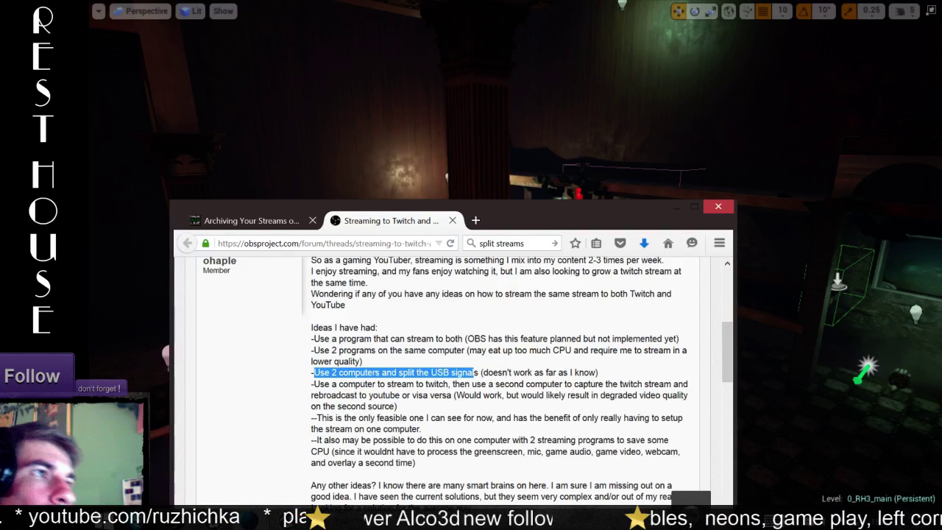
{"action": "mouse_move", "coordinate": [385, 372]}
{"action": "left_mouse_down"}
{"action": "mouse_move", "coordinate": [324, 383]}
{"action": "mouse_move", "coordinate": [550, 383]}
{"action": "mouse_move", "coordinate": [484, 384]}
{"action": "left_mouse_up"}
- Read further down the thread, highlighting the developer's point about two locations
{"action": "scroll", "coordinate": [483, 383], "scroll_direction": "down", "scroll_amount": 5}
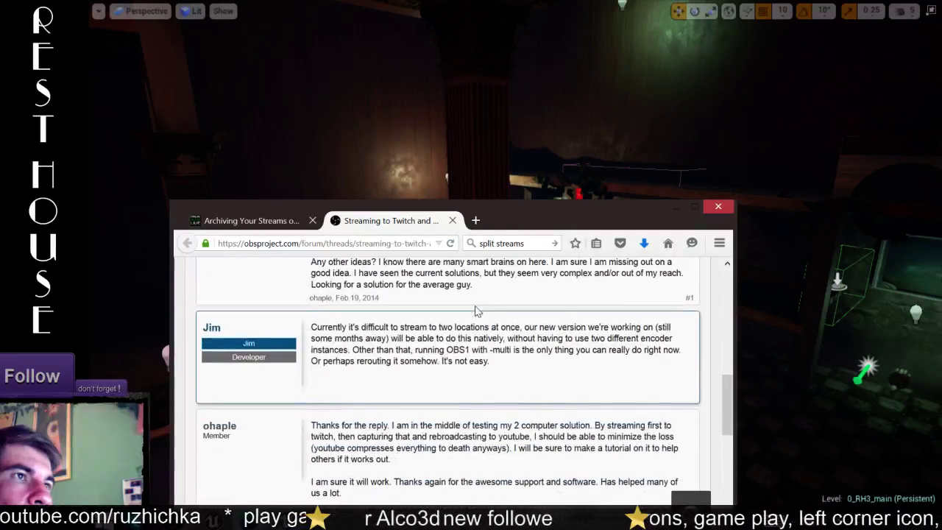
{"action": "left_click_drag", "start_coordinate": [333, 326], "coordinate": [484, 326]}
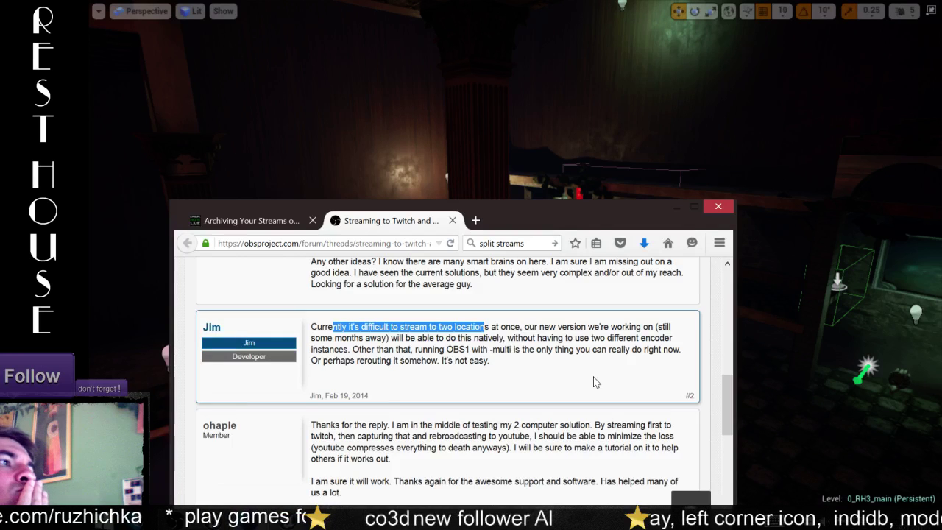
{"action": "scroll", "coordinate": [597, 382], "scroll_direction": "down", "scroll_amount": 1}
{"action": "scroll", "coordinate": [594, 380], "scroll_direction": "down", "scroll_amount": 5}
{"action": "scroll", "coordinate": [594, 380], "scroll_direction": "down", "scroll_amount": 2}
- Scroll back to the forum question, then switch to the Archiving Your Streams article
{"action": "scroll", "coordinate": [568, 390], "scroll_direction": "up", "scroll_amount": 1}
{"action": "scroll", "coordinate": [569, 390], "scroll_direction": "up", "scroll_amount": 3}
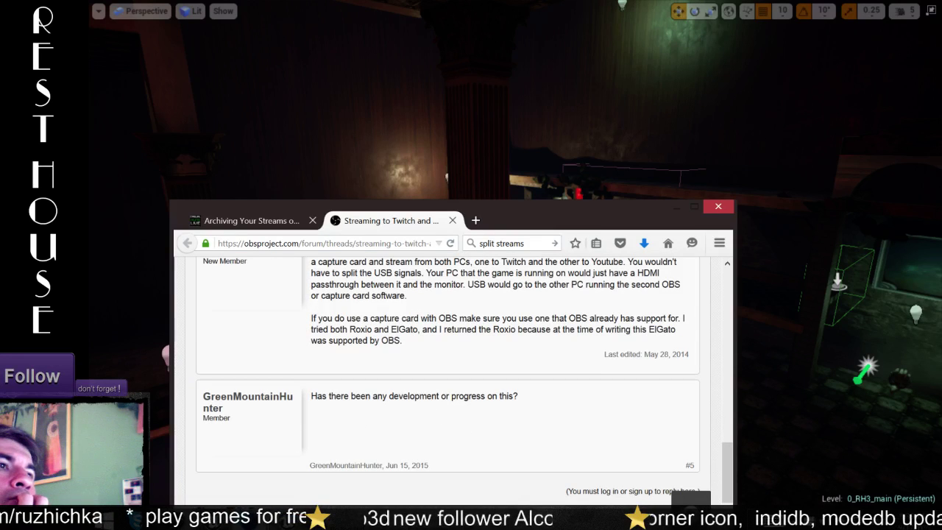
{"action": "left_click_drag", "start_coordinate": [341, 396], "coordinate": [370, 396]}
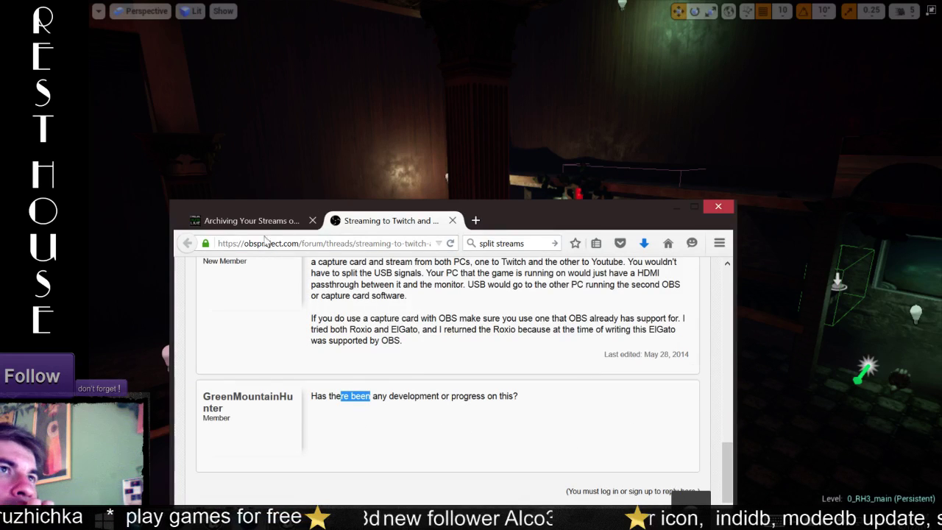
{"action": "left_click", "coordinate": [258, 224]}
{"action": "scroll", "coordinate": [505, 379], "scroll_direction": "down", "scroll_amount": 2}
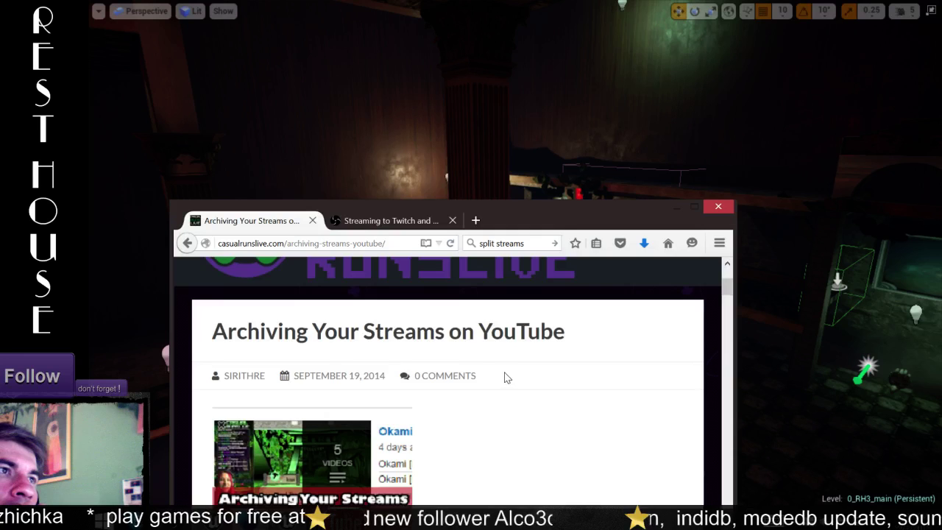
- Scroll through the article's archiving steps, highlighting words in step 3
{"action": "scroll", "coordinate": [505, 377], "scroll_direction": "down", "scroll_amount": 2}
{"action": "scroll", "coordinate": [505, 378], "scroll_direction": "down", "scroll_amount": 2}
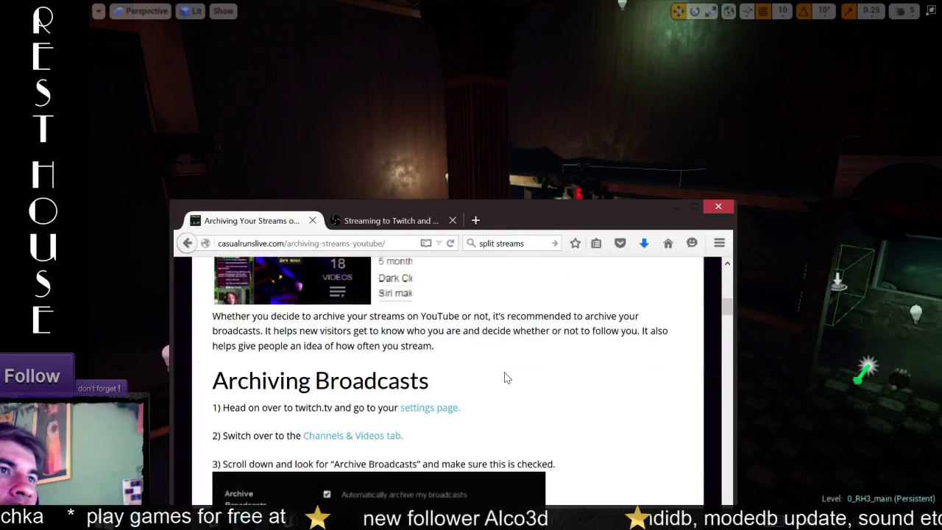
{"action": "scroll", "coordinate": [505, 377], "scroll_direction": "down", "scroll_amount": 1}
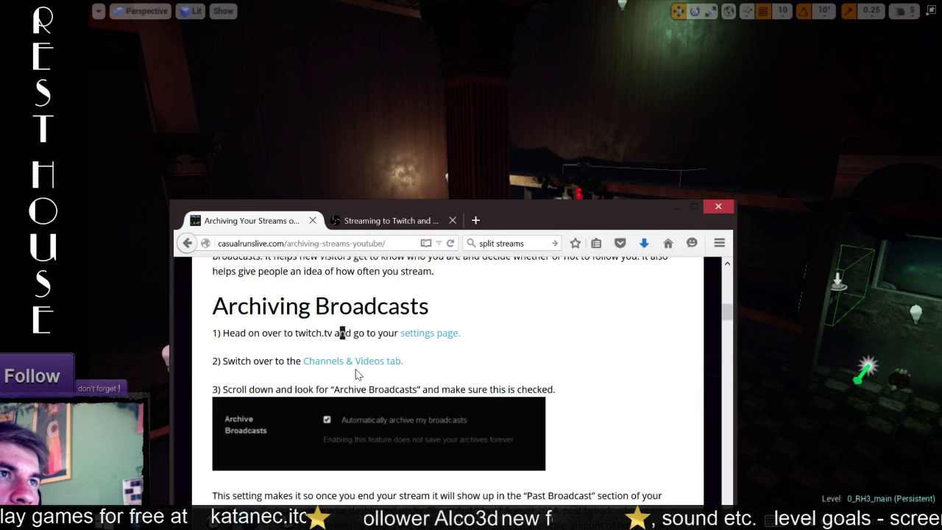
{"action": "left_click_drag", "start_coordinate": [254, 390], "coordinate": [281, 389]}
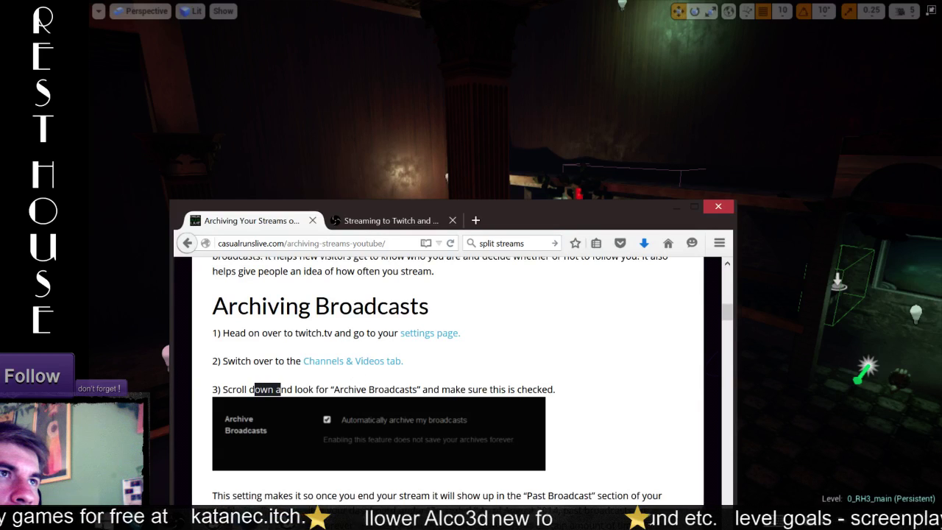
{"action": "scroll", "coordinate": [448, 382], "scroll_direction": "down", "scroll_amount": 5}
{"action": "scroll", "coordinate": [447, 383], "scroll_direction": "down", "scroll_amount": 5}
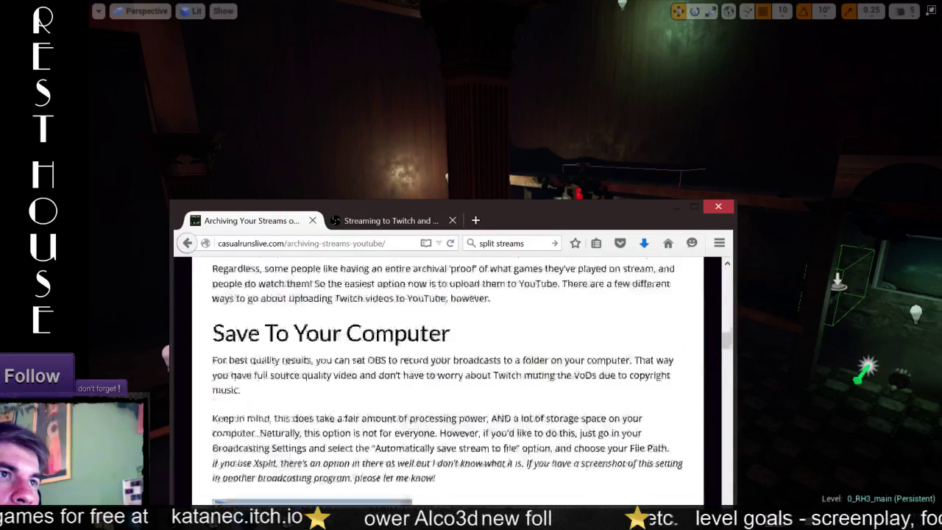
{"action": "scroll", "coordinate": [446, 383], "scroll_direction": "down", "scroll_amount": 4}
{"action": "scroll", "coordinate": [456, 372], "scroll_direction": "down", "scroll_amount": 3}
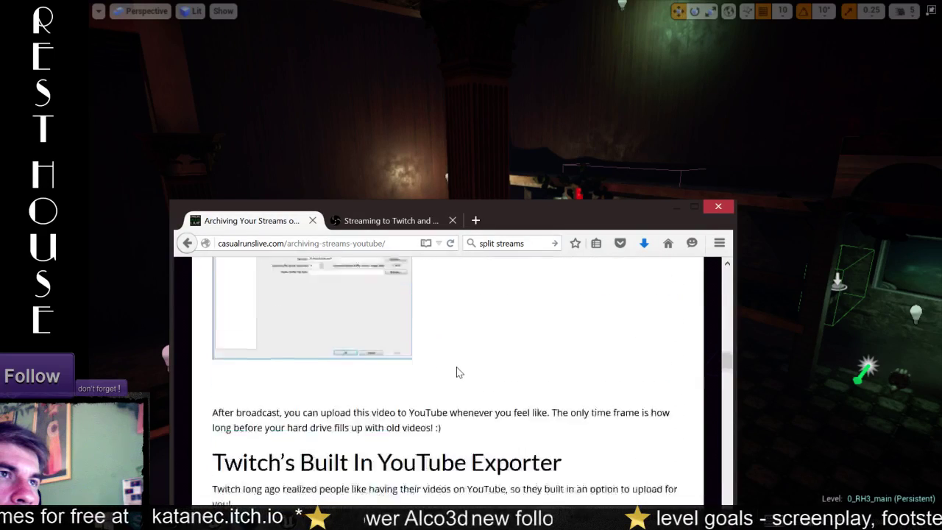
{"action": "scroll", "coordinate": [456, 371], "scroll_direction": "down", "scroll_amount": 2}
{"action": "scroll", "coordinate": [456, 371], "scroll_direction": "down", "scroll_amount": 4}
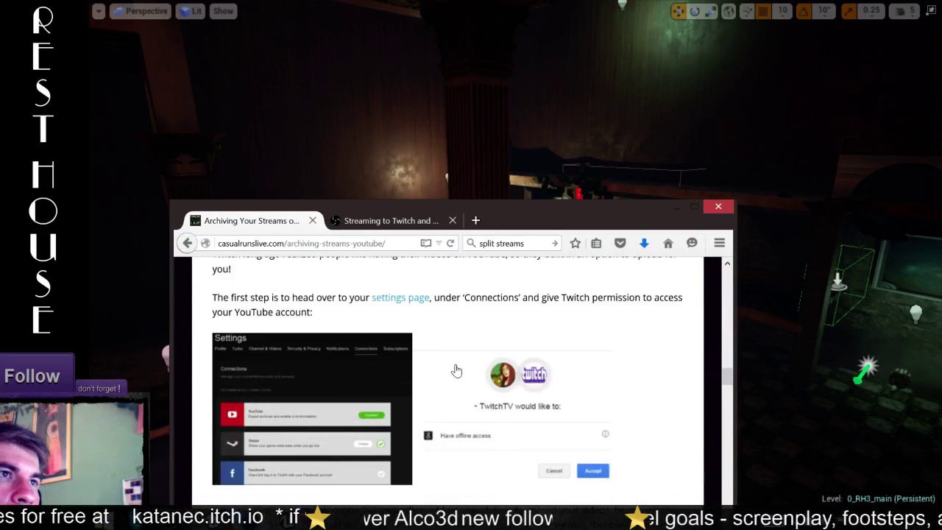
- Continue scrolling past the Twitch Tools section to the Currently Live sidebar
{"action": "scroll", "coordinate": [457, 370], "scroll_direction": "up", "scroll_amount": 4}
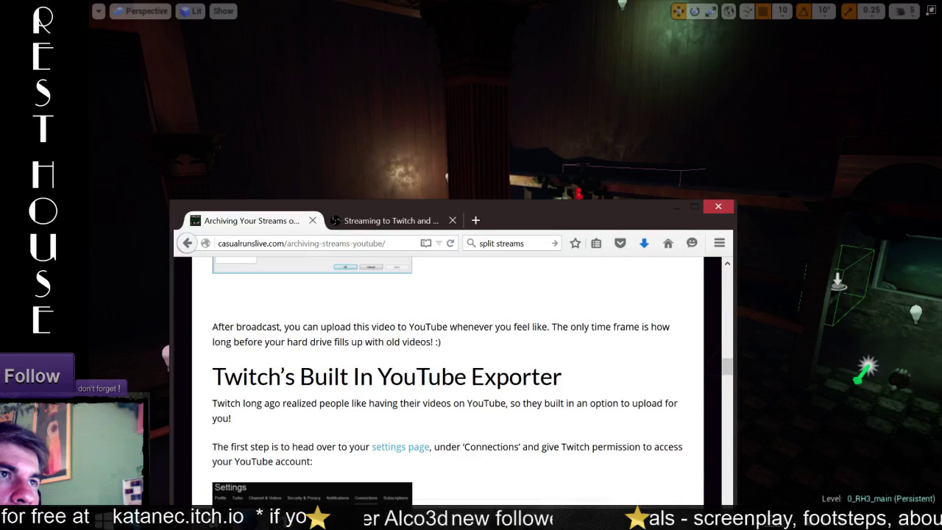
{"action": "scroll", "coordinate": [332, 399], "scroll_direction": "down", "scroll_amount": 2}
{"action": "scroll", "coordinate": [332, 400], "scroll_direction": "down", "scroll_amount": 2}
{"action": "scroll", "coordinate": [332, 400], "scroll_direction": "down", "scroll_amount": 6}
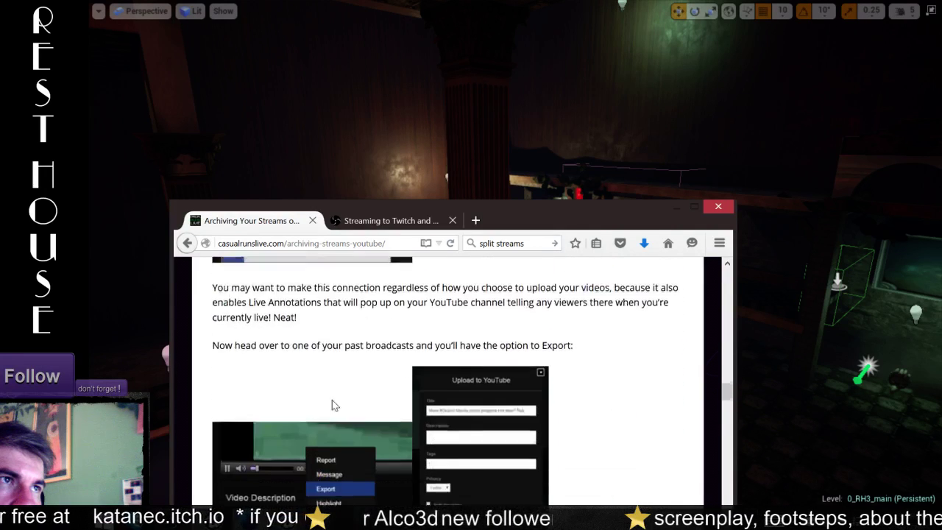
{"action": "scroll", "coordinate": [332, 400], "scroll_direction": "down", "scroll_amount": 2}
{"action": "scroll", "coordinate": [524, 363], "scroll_direction": "down", "scroll_amount": 6}
{"action": "scroll", "coordinate": [524, 364], "scroll_direction": "down", "scroll_amount": 3}
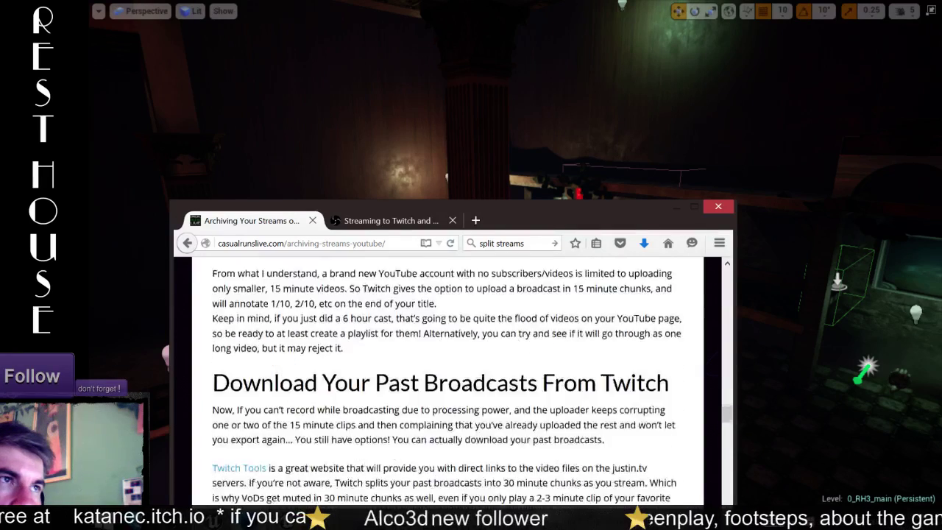
{"action": "scroll", "coordinate": [448, 380], "scroll_direction": "down", "scroll_amount": 3}
{"action": "scroll", "coordinate": [448, 380], "scroll_direction": "down", "scroll_amount": 3}
{"action": "scroll", "coordinate": [448, 380], "scroll_direction": "down", "scroll_amount": 3}
{"action": "scroll", "coordinate": [447, 380], "scroll_direction": "down", "scroll_amount": 5}
{"action": "scroll", "coordinate": [448, 380], "scroll_direction": "down", "scroll_amount": 6}
{"action": "scroll", "coordinate": [517, 358], "scroll_direction": "down", "scroll_amount": 5}
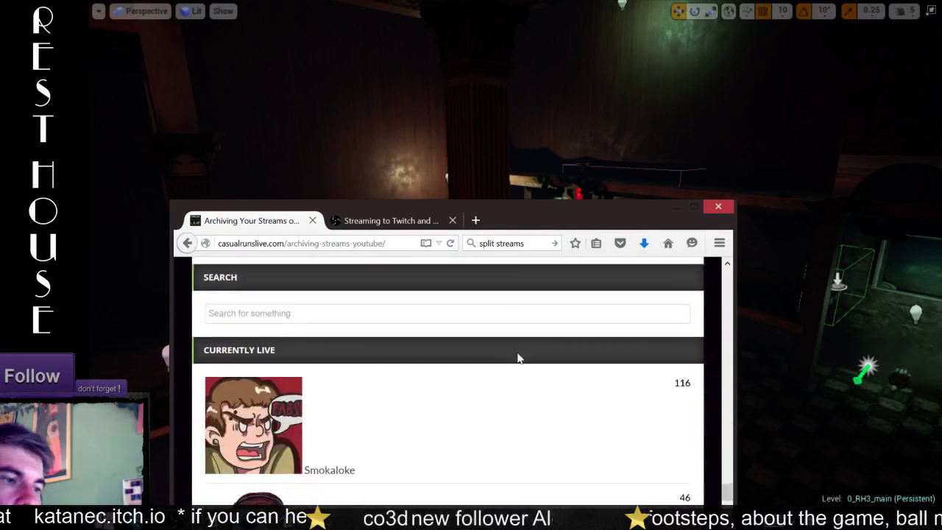
{"action": "scroll", "coordinate": [517, 358], "scroll_direction": "down", "scroll_amount": 3}
- Minimize Firefox and fly past the red curtain to a wide view of the signs and staircase
{"action": "left_click", "coordinate": [675, 208]}
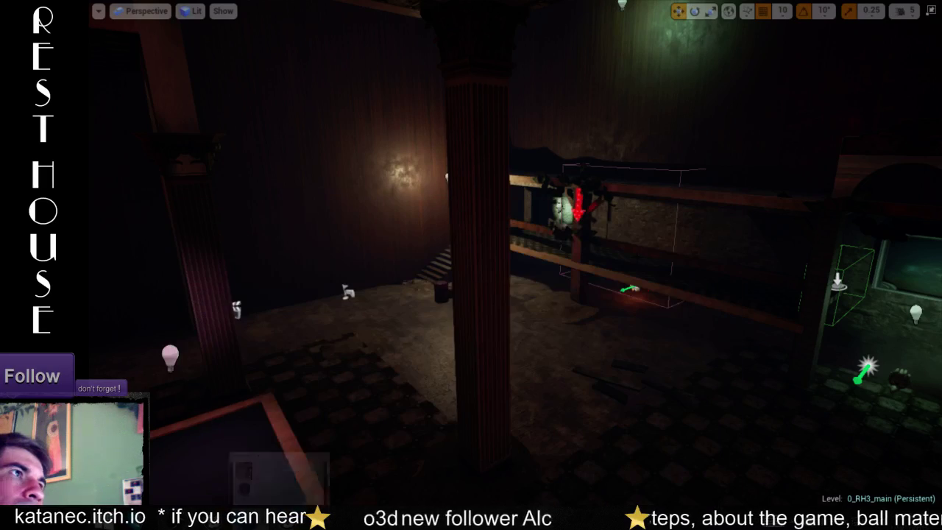
{"action": "right_click_drag", "start_coordinate": [677, 214], "coordinate": [515, 236]}
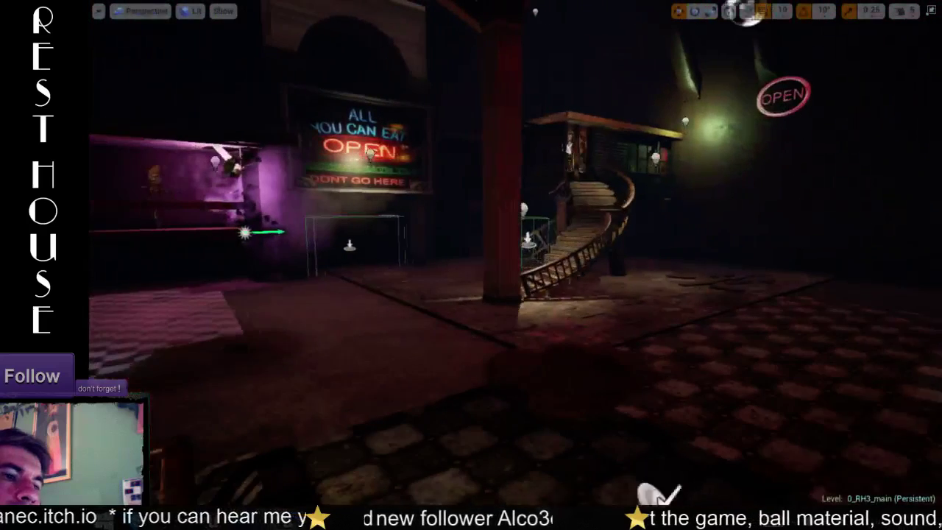
{"action": "right_click_drag", "start_coordinate": [515, 236], "coordinate": [471, 243]}
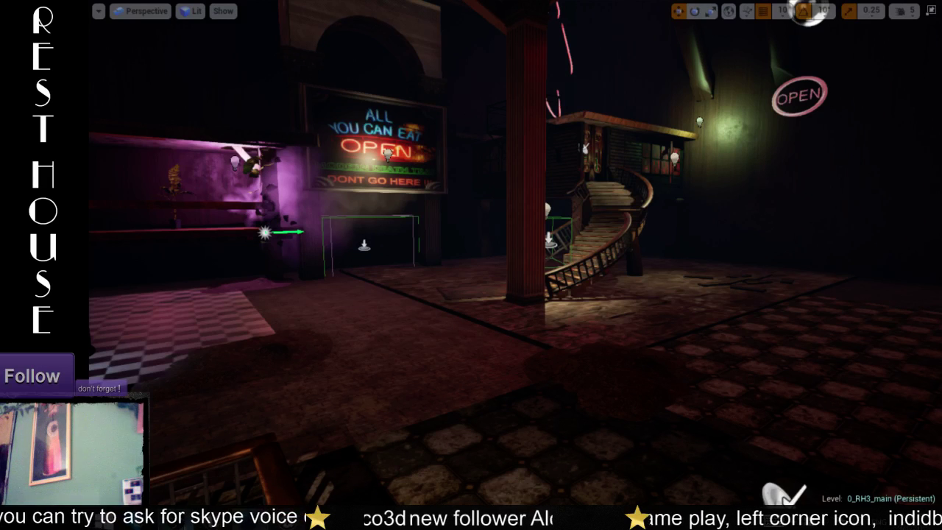
- Bring up the OBS taskbar icon's menu, dismiss it, and show both OBS window thumbnails
{"action": "right_click", "coordinate": [195, 519]}
{"action": "right_click", "coordinate": [200, 462]}
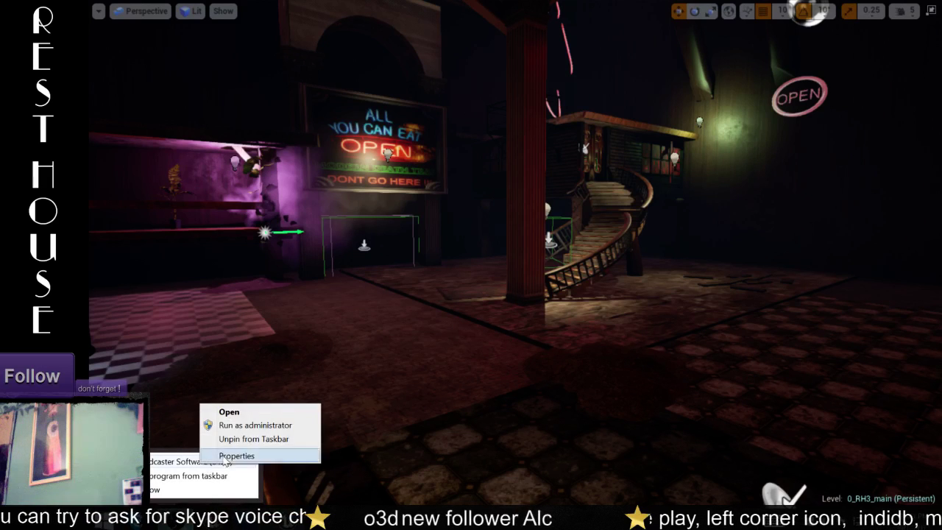
{"action": "left_click", "coordinate": [251, 412]}
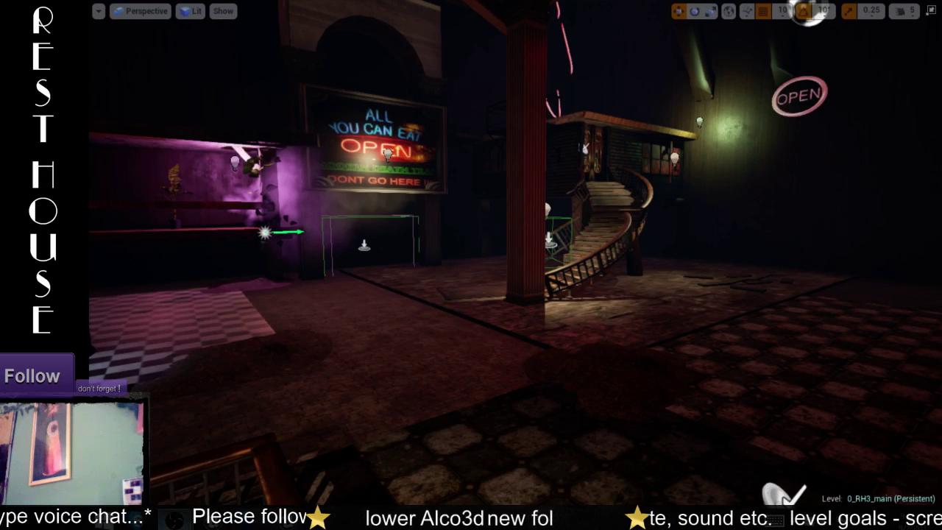
{"action": "mouse_move", "coordinate": [267, 519]}
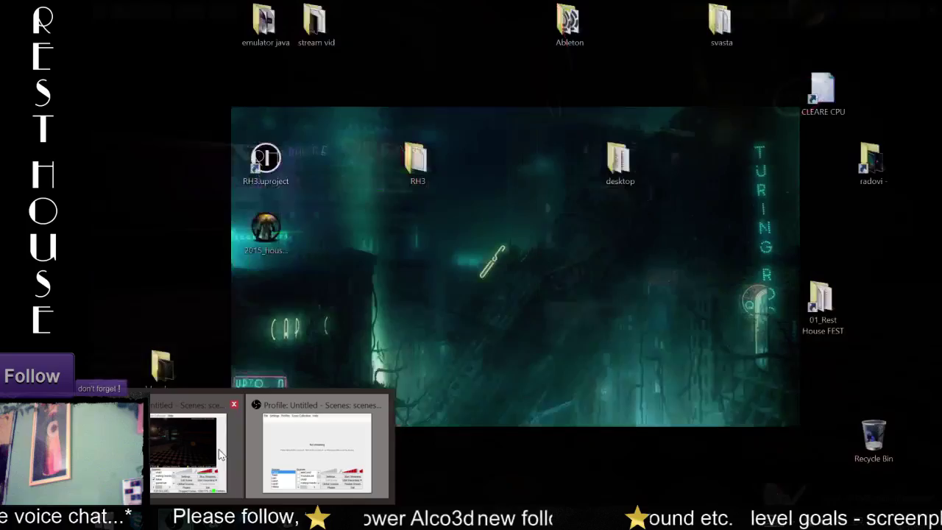